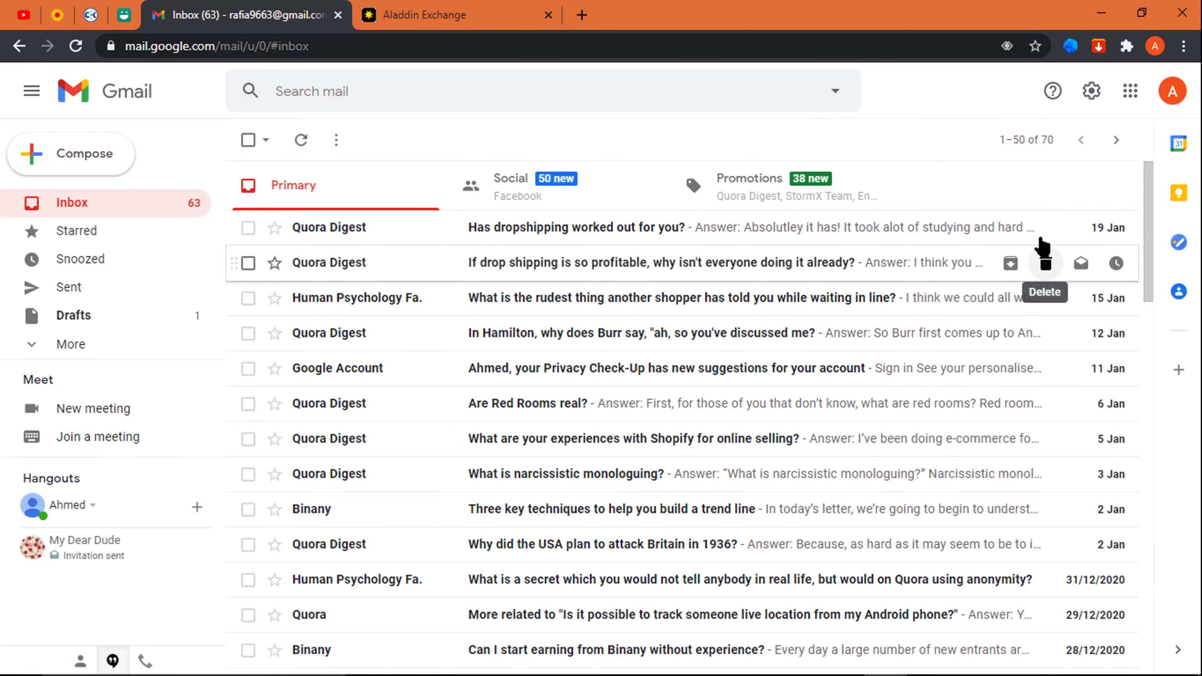
Copy the signed-in Gmail account's e-mail address, then go to the Aladdin Exchange sign-up page
{"action": "left_click", "coordinate": [1172, 91]}
{"action": "triple_click", "coordinate": [1036, 247]}
{"action": "key", "text": "ctrl+c"}
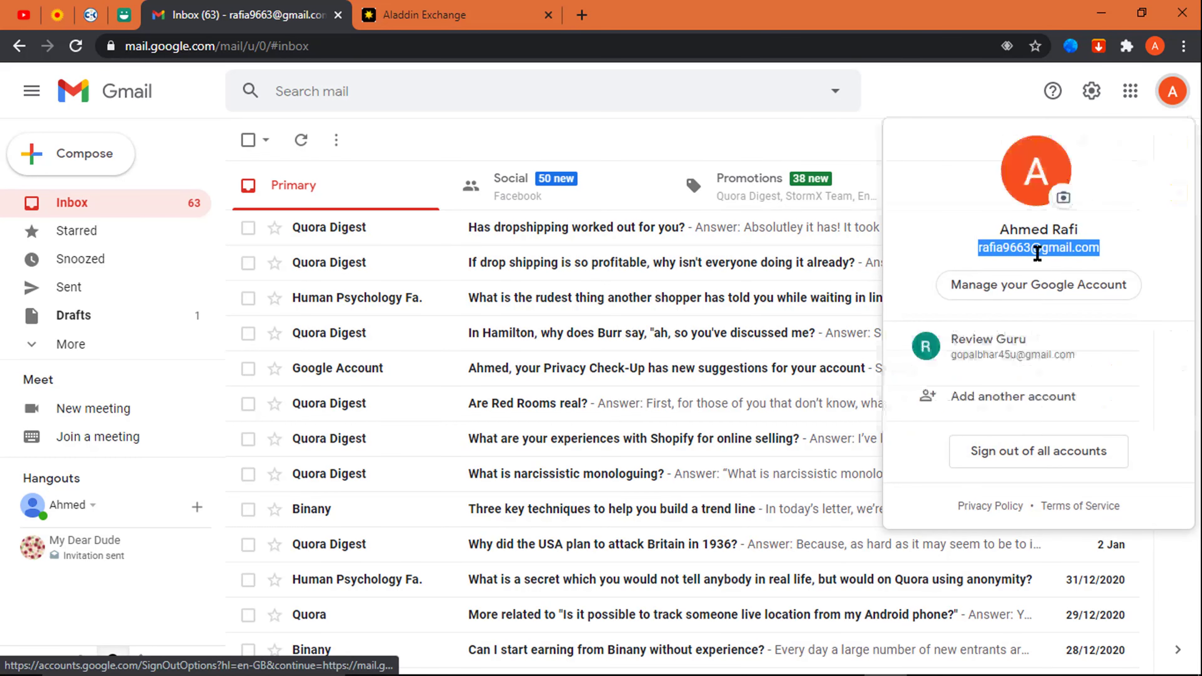
{"action": "left_click", "coordinate": [686, 151]}
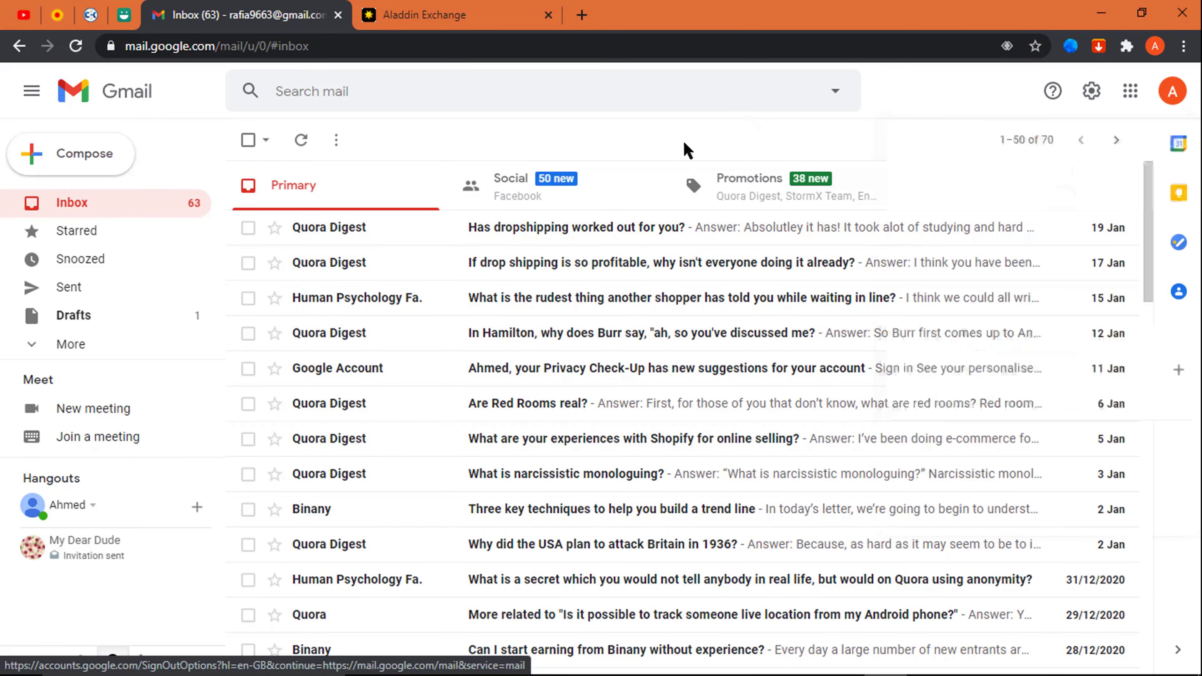
{"action": "left_click", "coordinate": [500, 6]}
Paste the account e-mail into the sign-up form and type the account password
{"action": "left_click", "coordinate": [479, 253]}
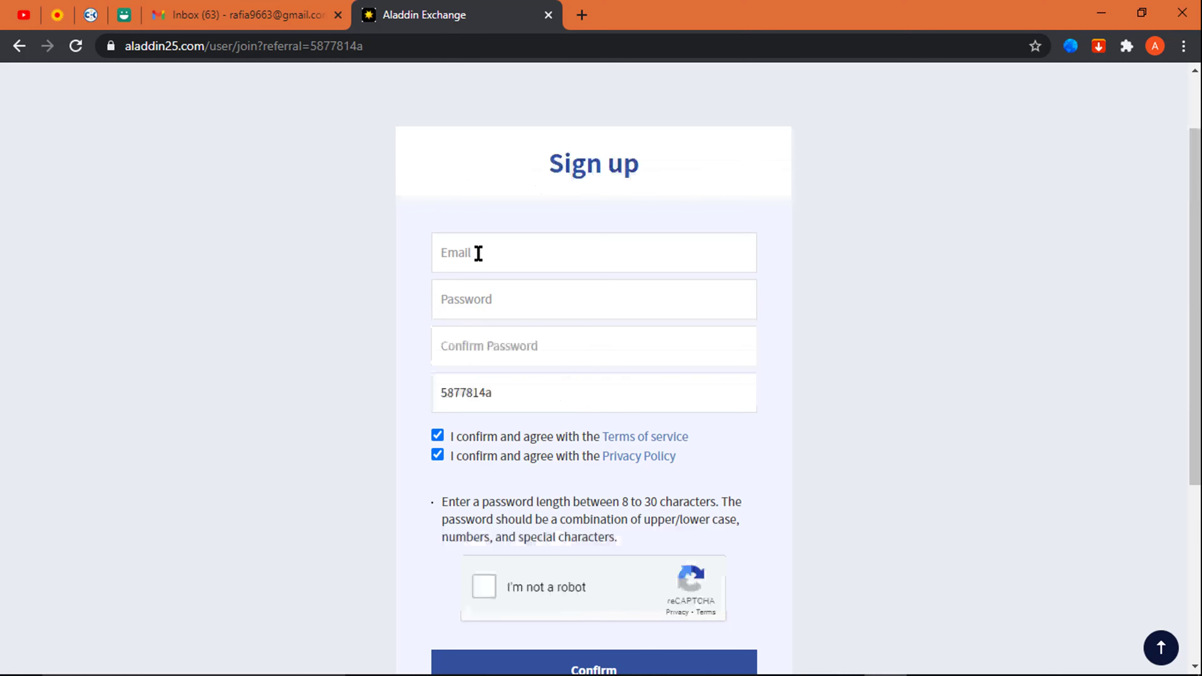
{"action": "key", "text": "ctrl+v"}
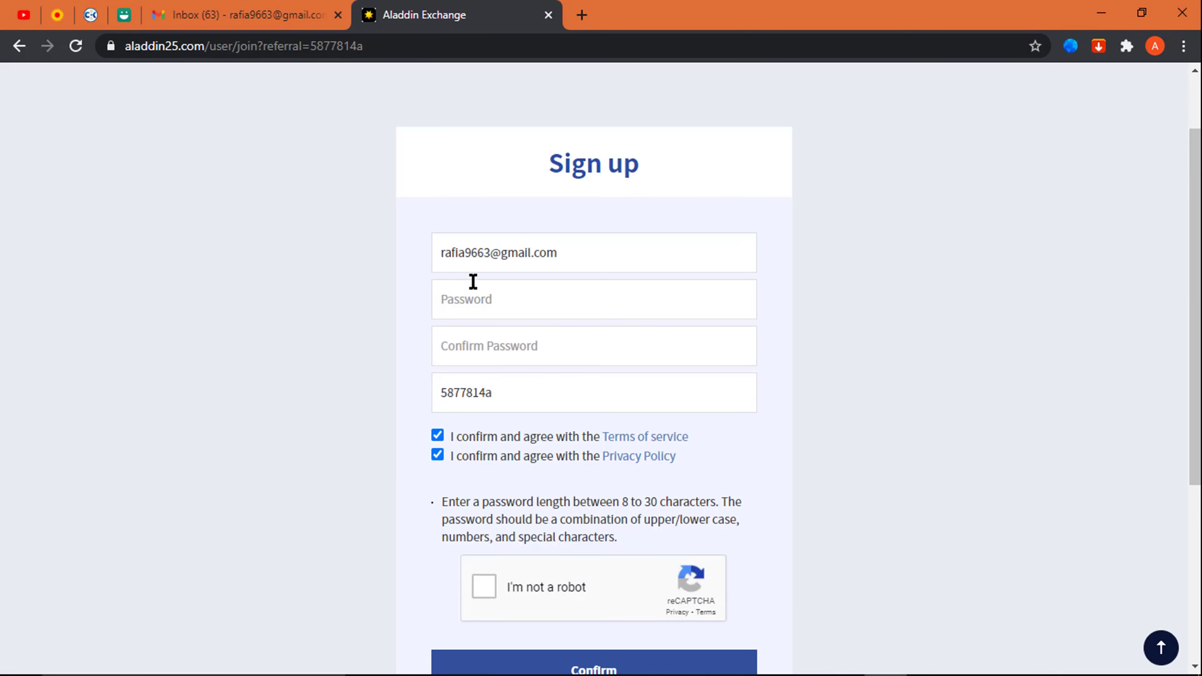
{"action": "left_click", "coordinate": [484, 297]}
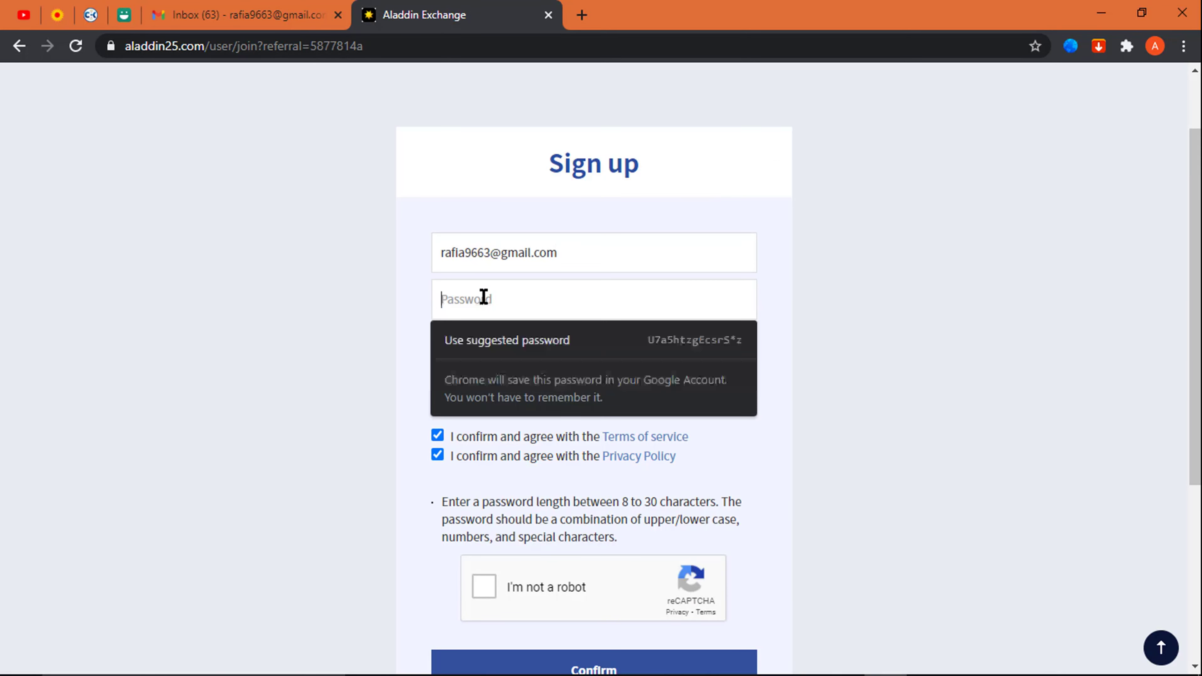
{"action": "left_click", "coordinate": [882, 183]}
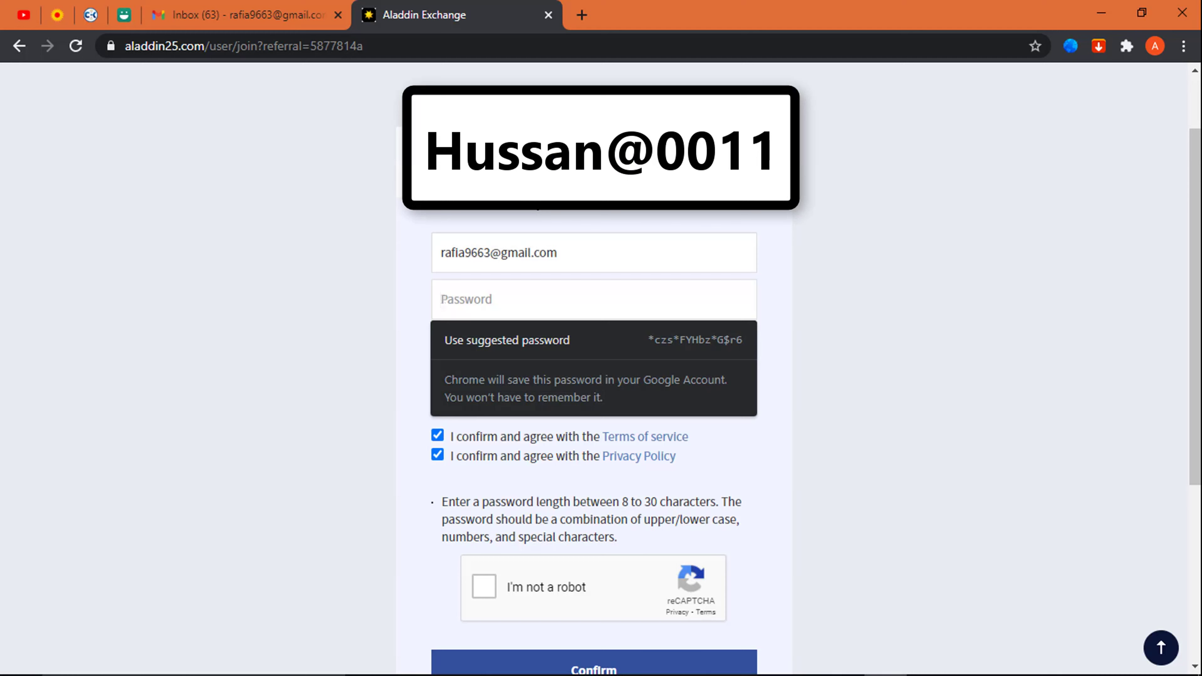
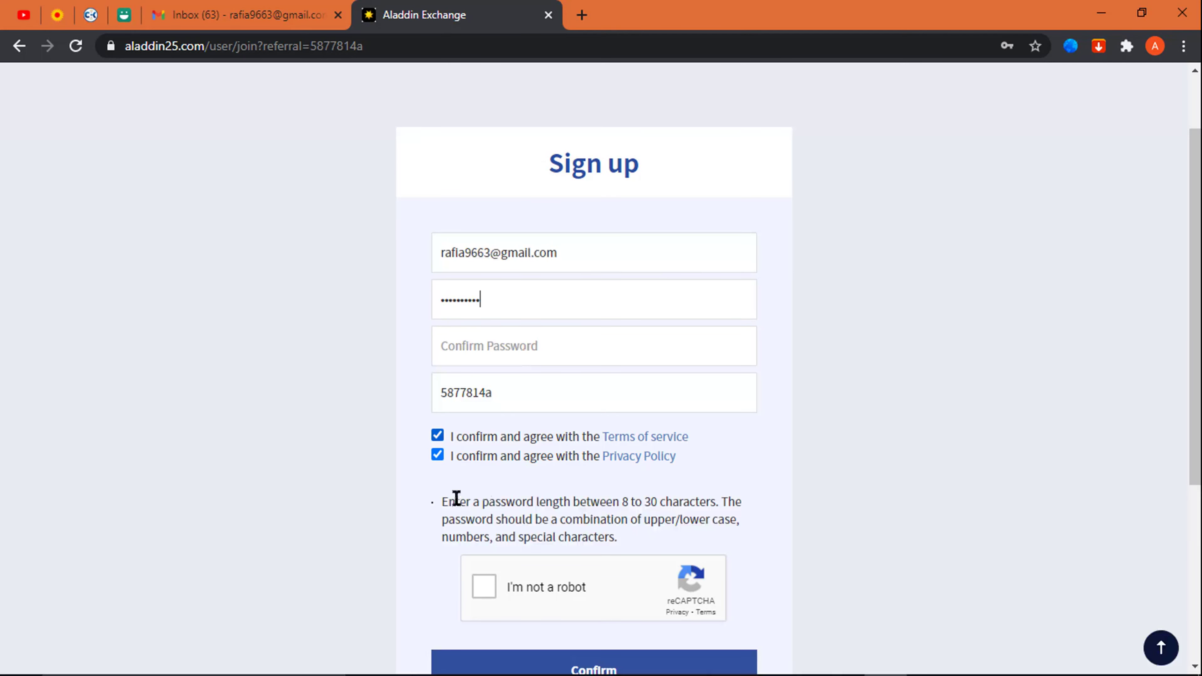
Re-enter the password in Confirm Password and start the 'I'm not a robot' check
{"action": "left_click_drag", "start_coordinate": [442, 503], "coordinate": [622, 537]}
{"action": "left_click", "coordinate": [526, 352]}
{"action": "type", "text": "••"}
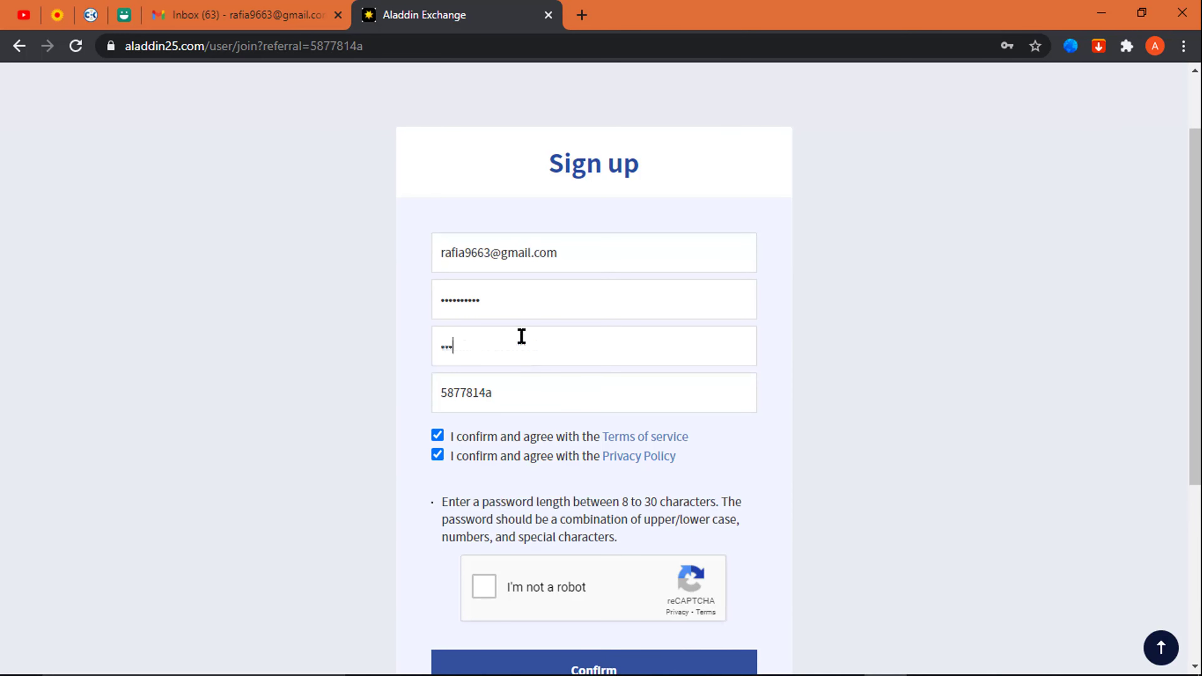
{"action": "type", "text": "••••"}
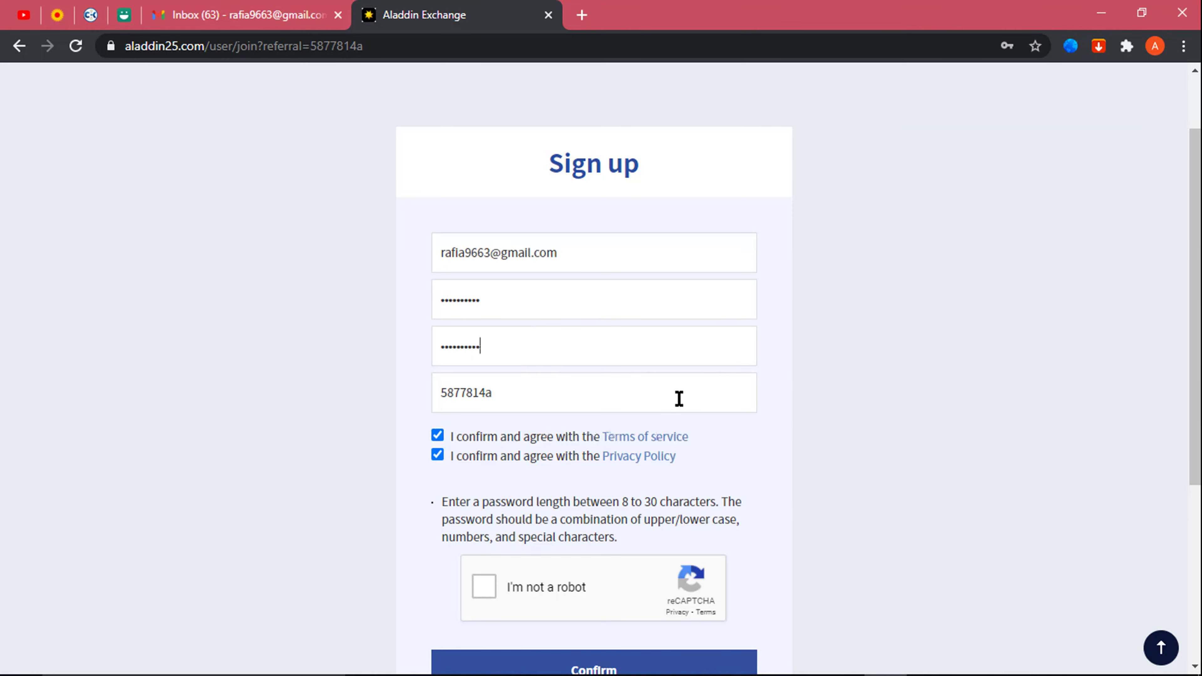
{"action": "left_click", "coordinate": [495, 586]}
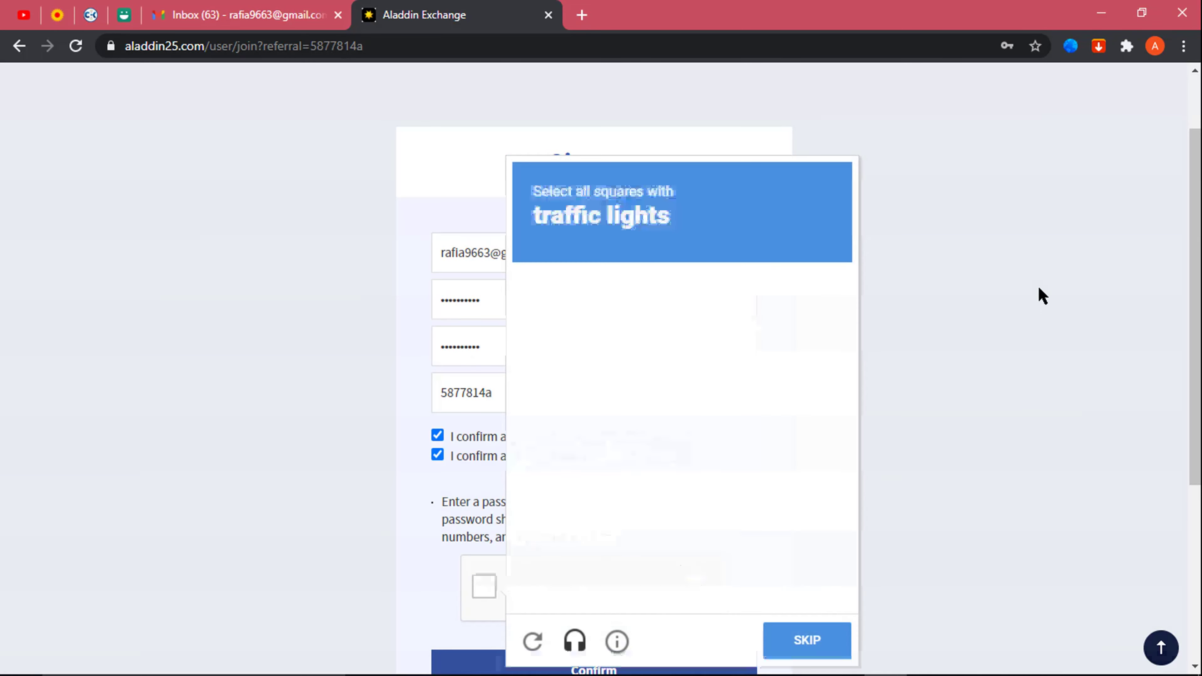
Select the four traffic-light squares and verify the reCAPTCHA challenge
{"action": "left_click", "coordinate": [620, 474]}
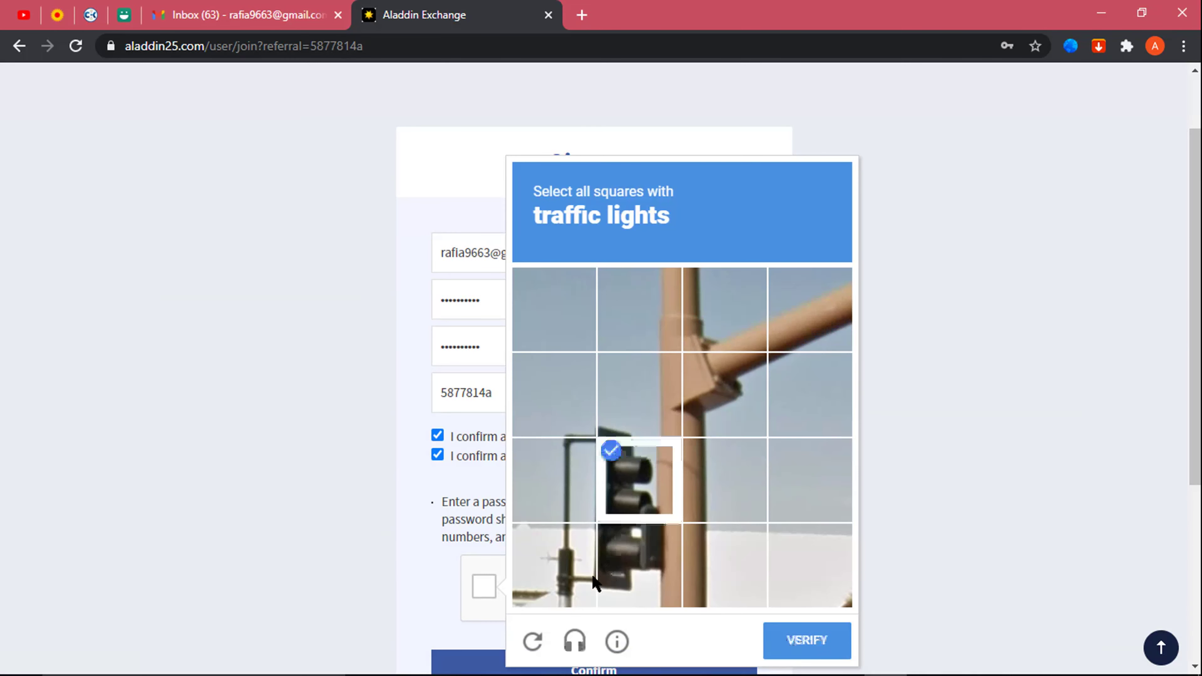
{"action": "left_click", "coordinate": [601, 575]}
{"action": "left_click", "coordinate": [568, 573]}
{"action": "left_click", "coordinate": [575, 487]}
{"action": "left_click", "coordinate": [807, 640]}
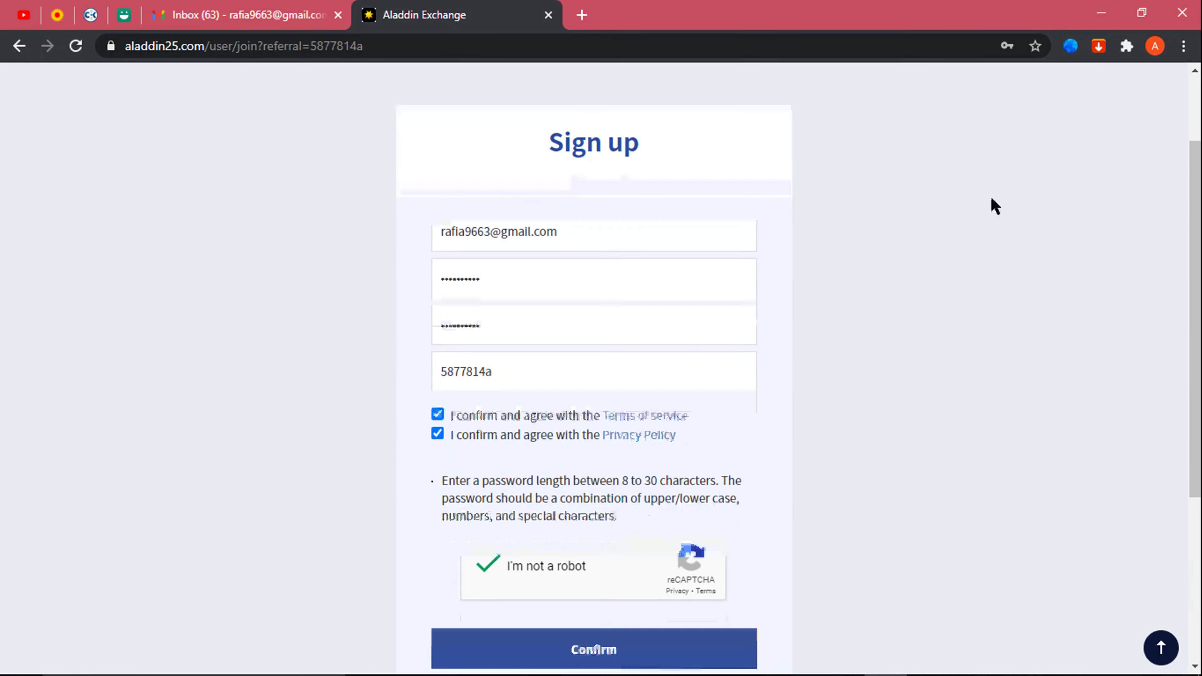
Confirm the sign-up form, glance at the inbox, and return to Aladdin Exchange
{"action": "scroll", "coordinate": [990, 204], "scroll_direction": "down", "scroll_amount": 3}
{"action": "left_click", "coordinate": [698, 498]}
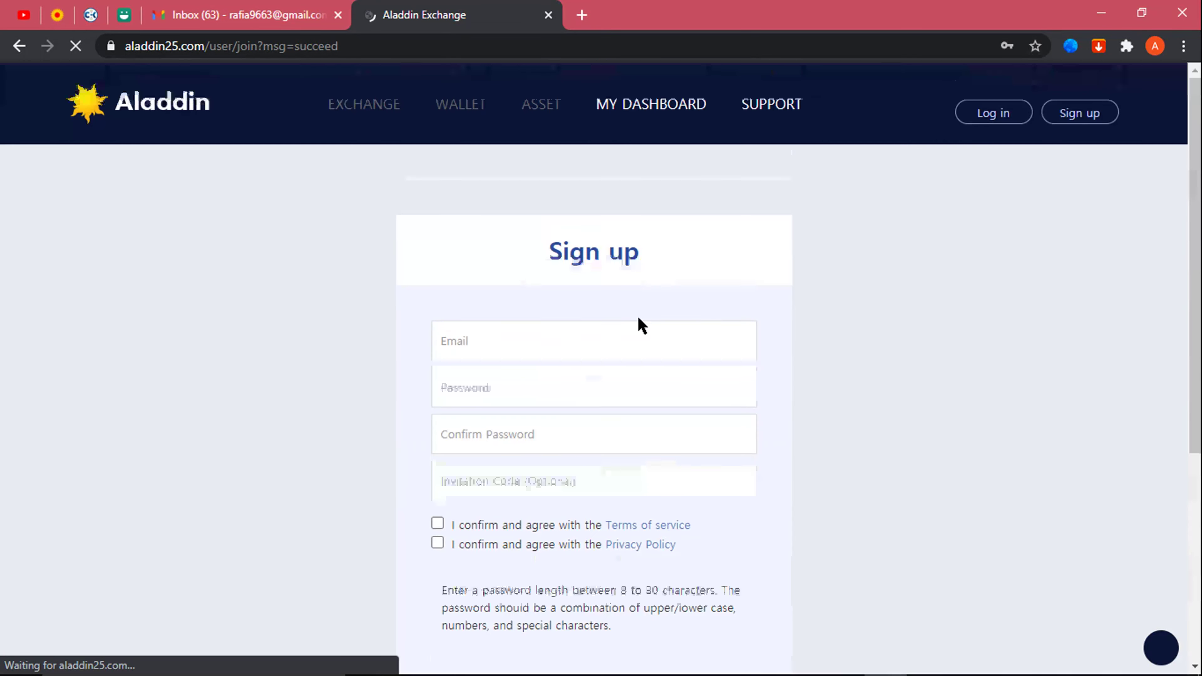
{"action": "left_click", "coordinate": [256, 6]}
{"action": "left_click", "coordinate": [435, 21]}
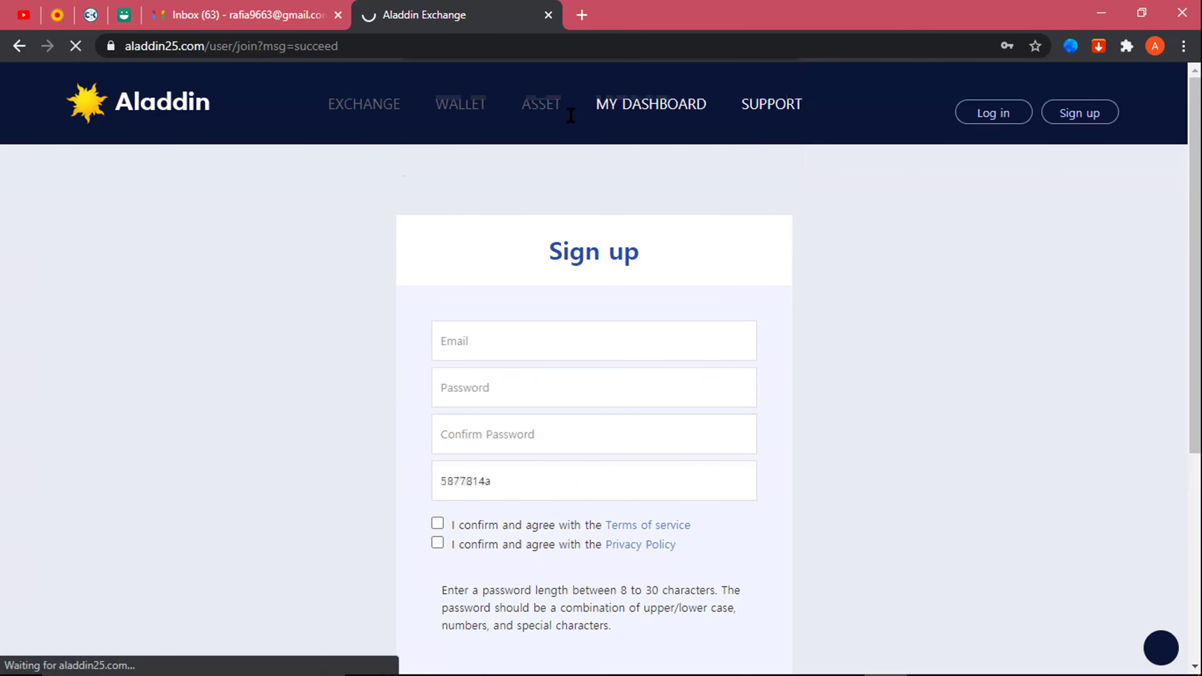
Refresh Gmail, open the ALADDIN 'Verify Registration' email and click its SUBMIT link
{"action": "left_click", "coordinate": [286, 11]}
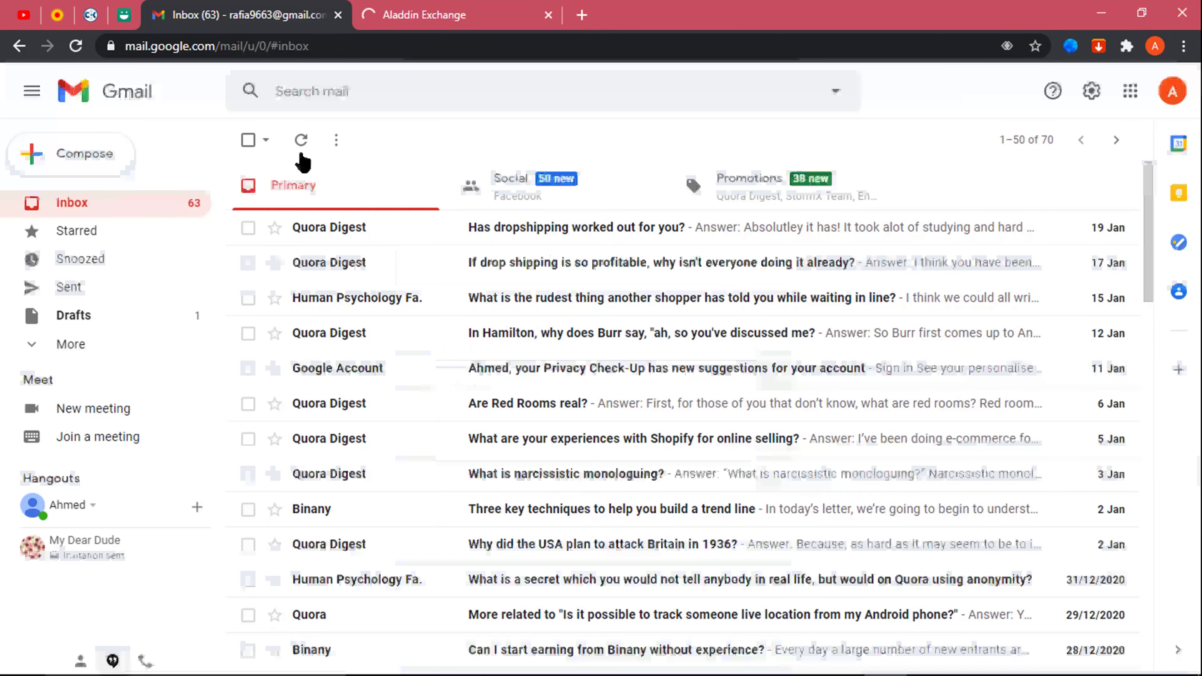
{"action": "left_click", "coordinate": [302, 142]}
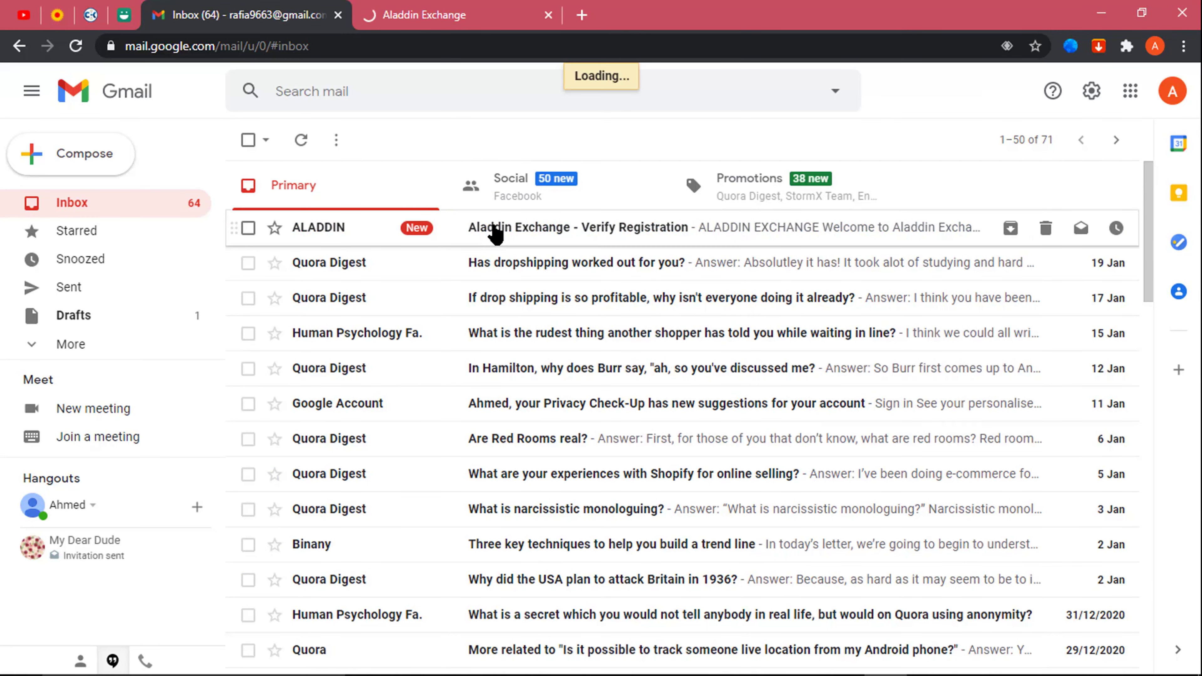
{"action": "left_click", "coordinate": [495, 232]}
{"action": "scroll", "coordinate": [585, 352], "scroll_direction": "down", "scroll_amount": 5}
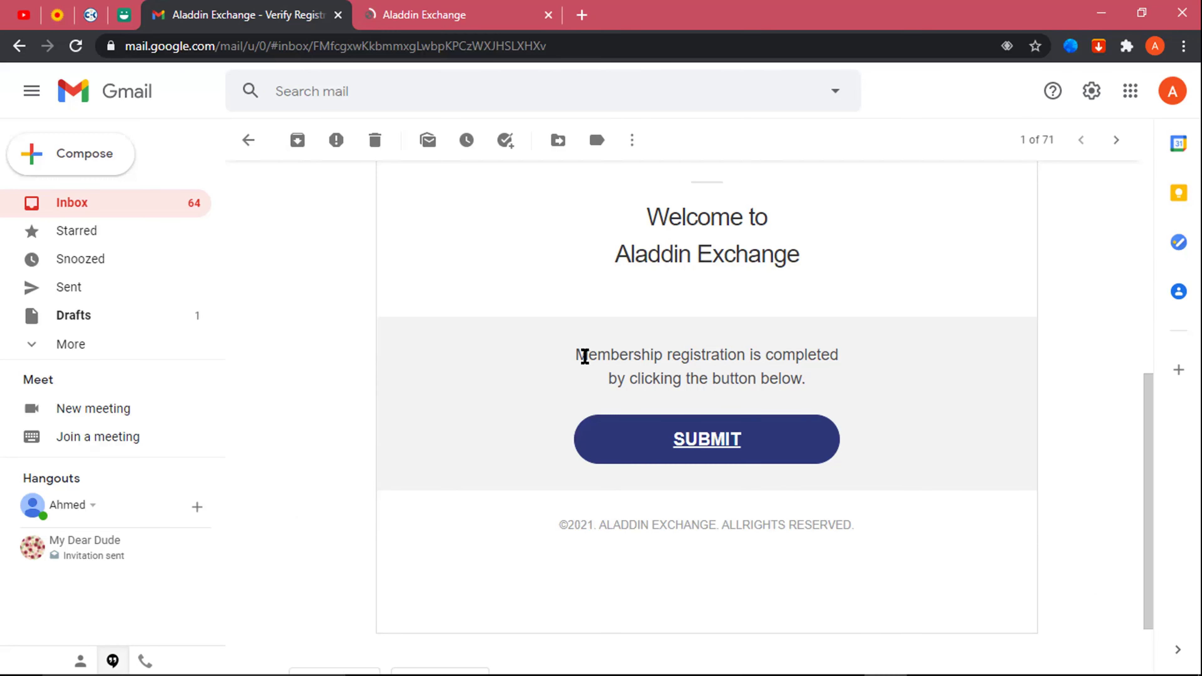
{"action": "scroll", "coordinate": [582, 354], "scroll_direction": "down", "scroll_amount": 2}
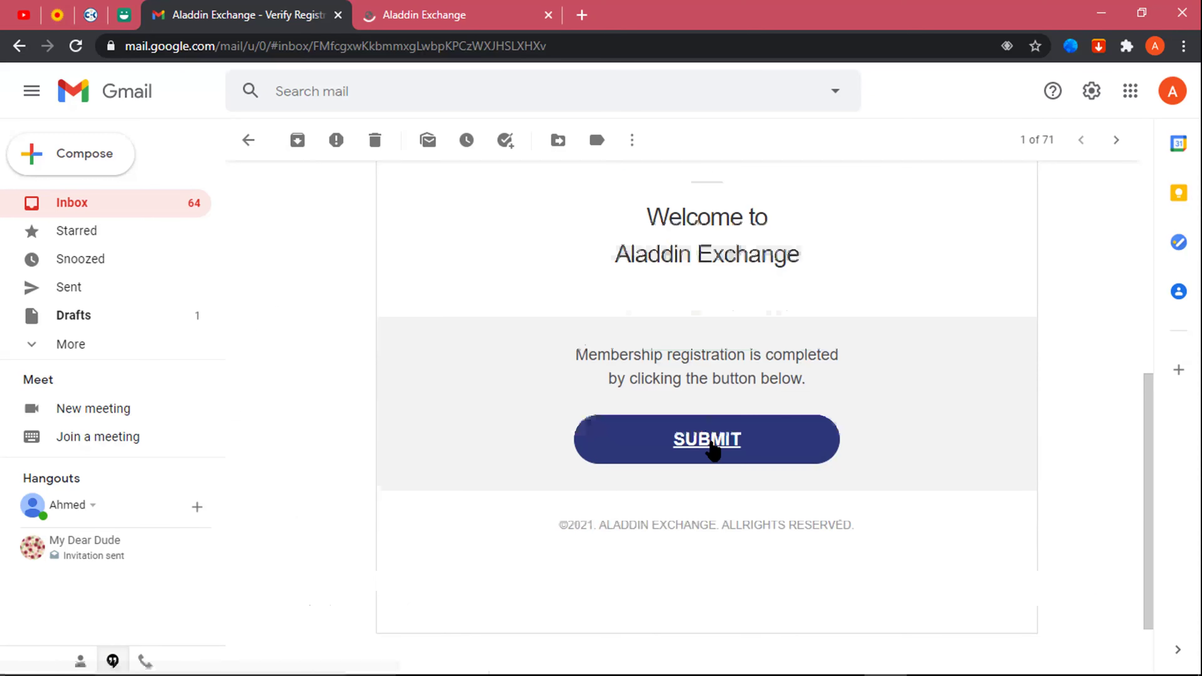
{"action": "left_click", "coordinate": [713, 453]}
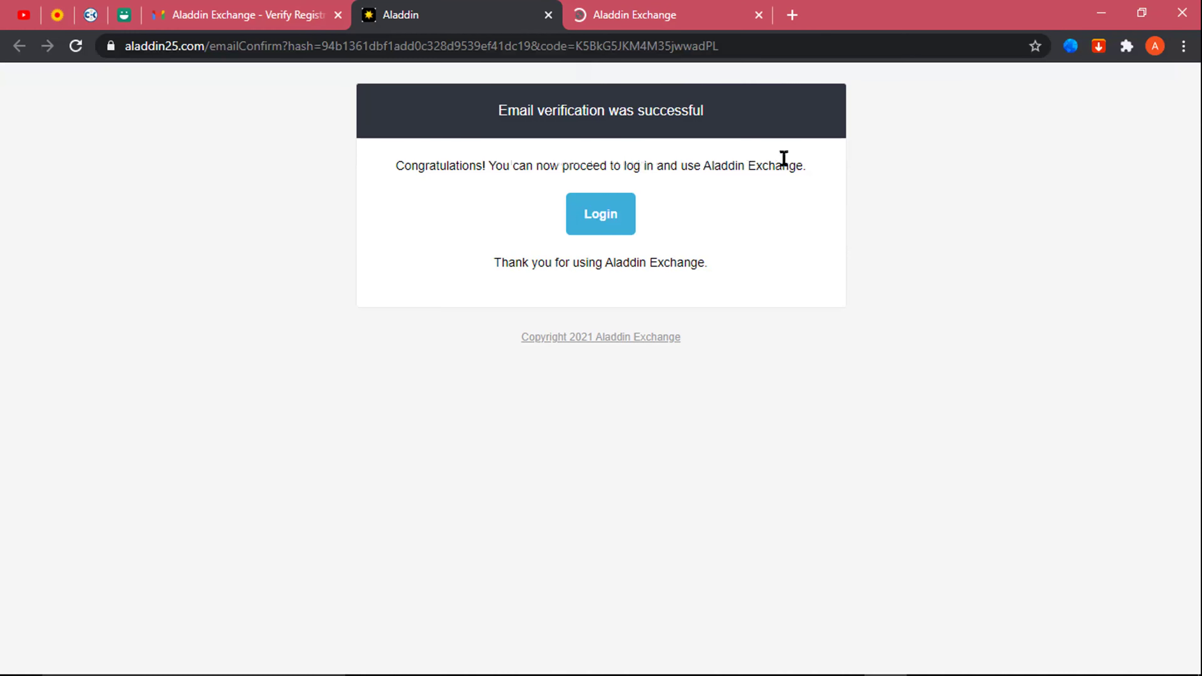
Close the duplicate Aladdin Exchange tab and open the Login page from the verification notice
{"action": "left_click", "coordinate": [760, 15]}
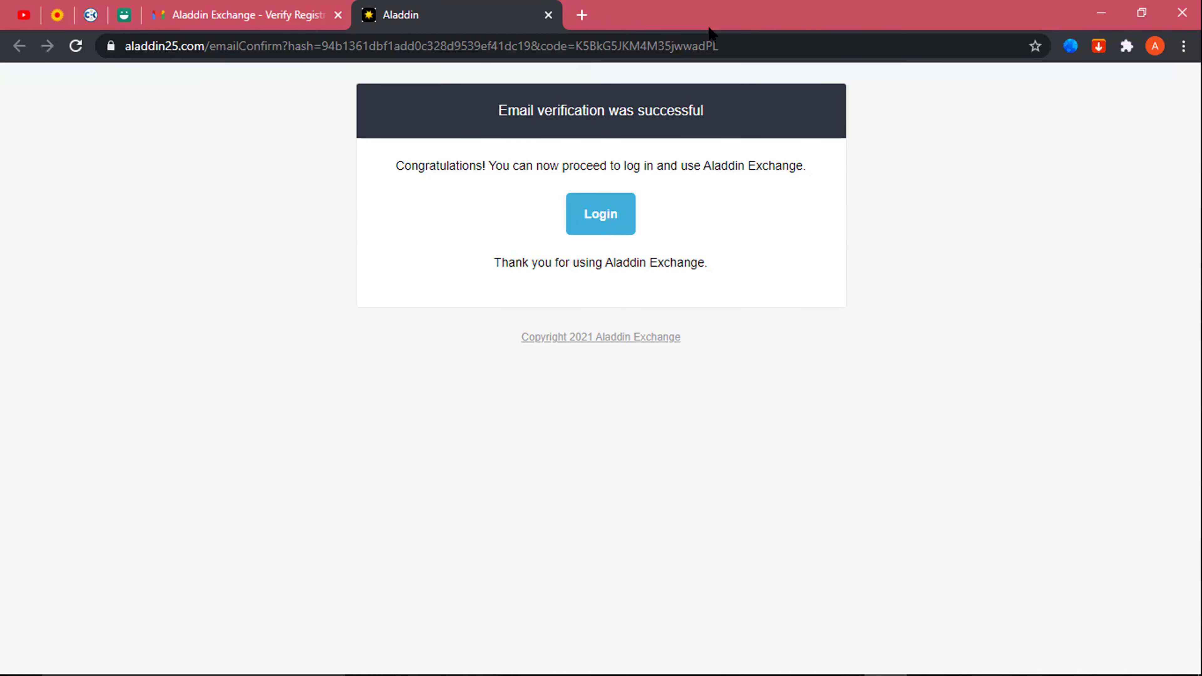
{"action": "left_click", "coordinate": [610, 219]}
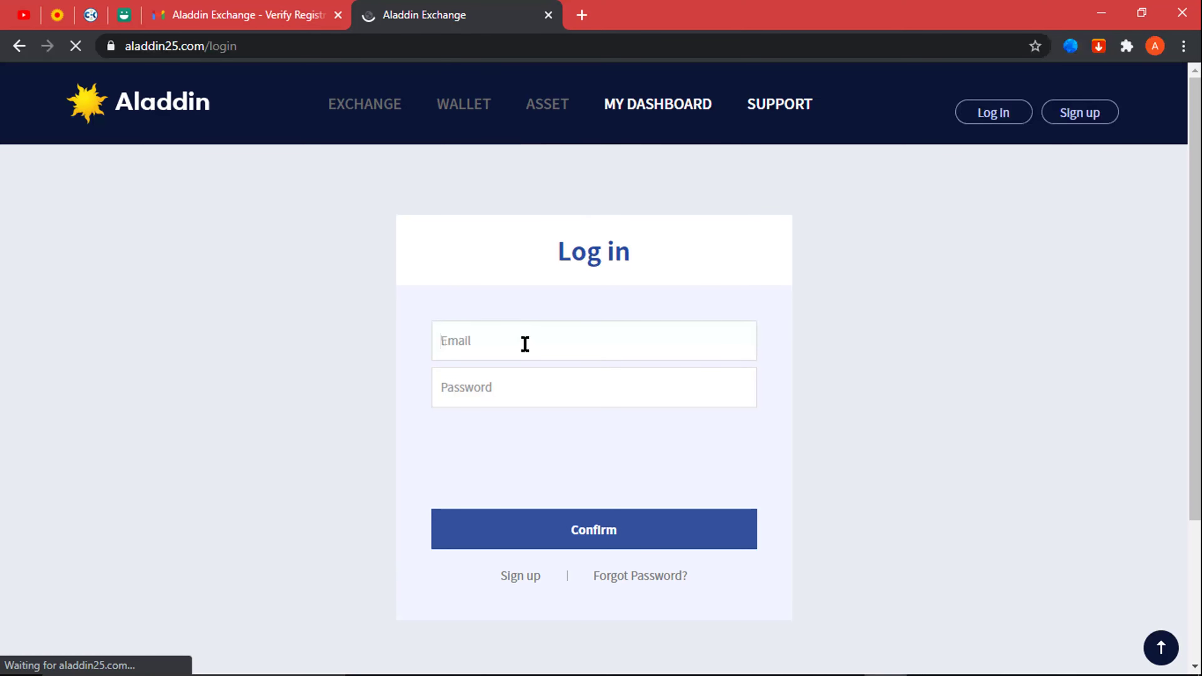
Enter the account e-mail and password in the login form
{"action": "key", "text": "ctrl+v"}
{"action": "left_click", "coordinate": [528, 387]}
{"action": "type", "text": "*"}
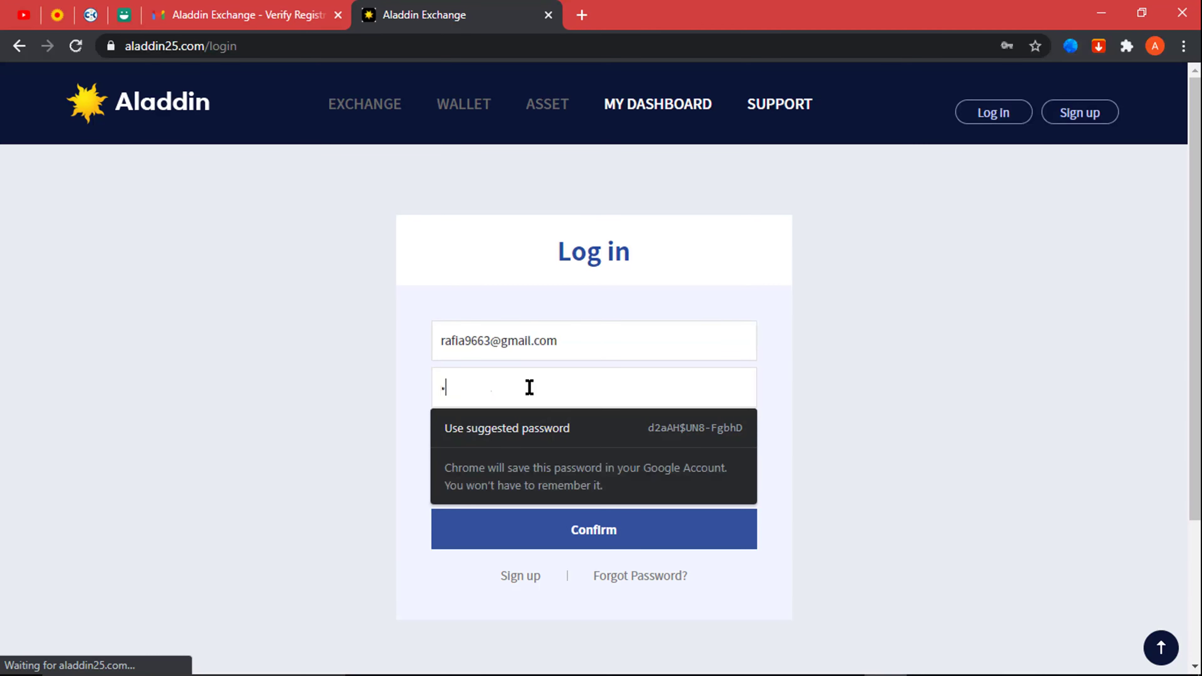
{"action": "type", "text": "***"}
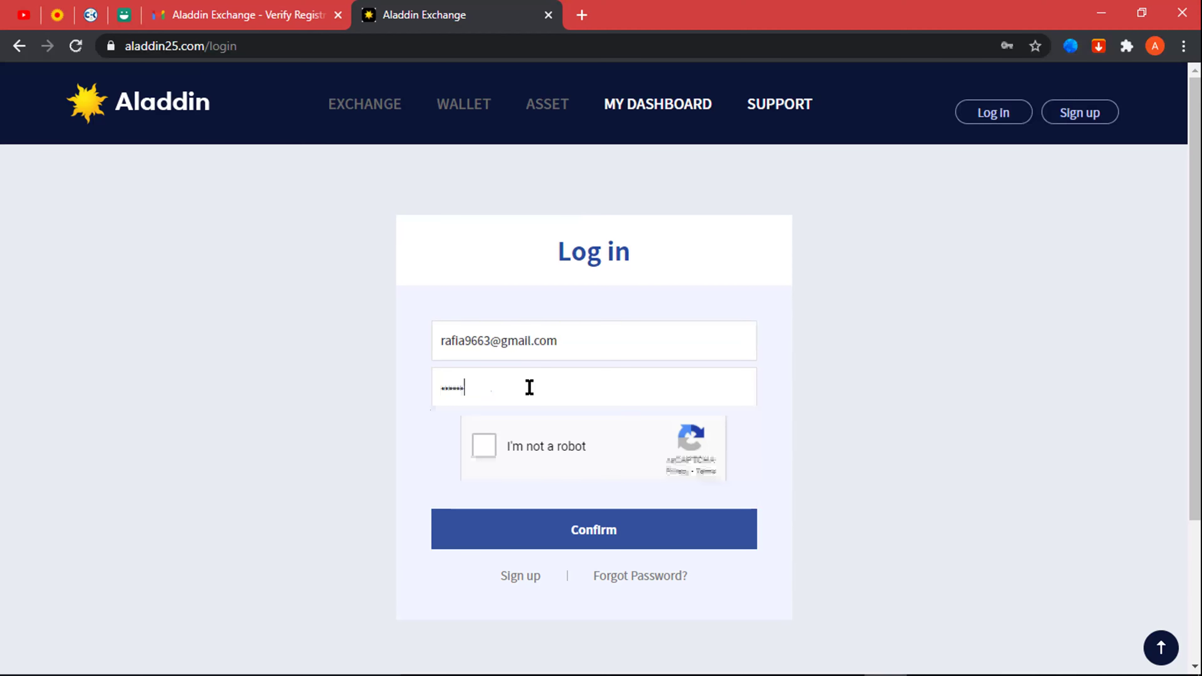
{"action": "type", "text": "**"}
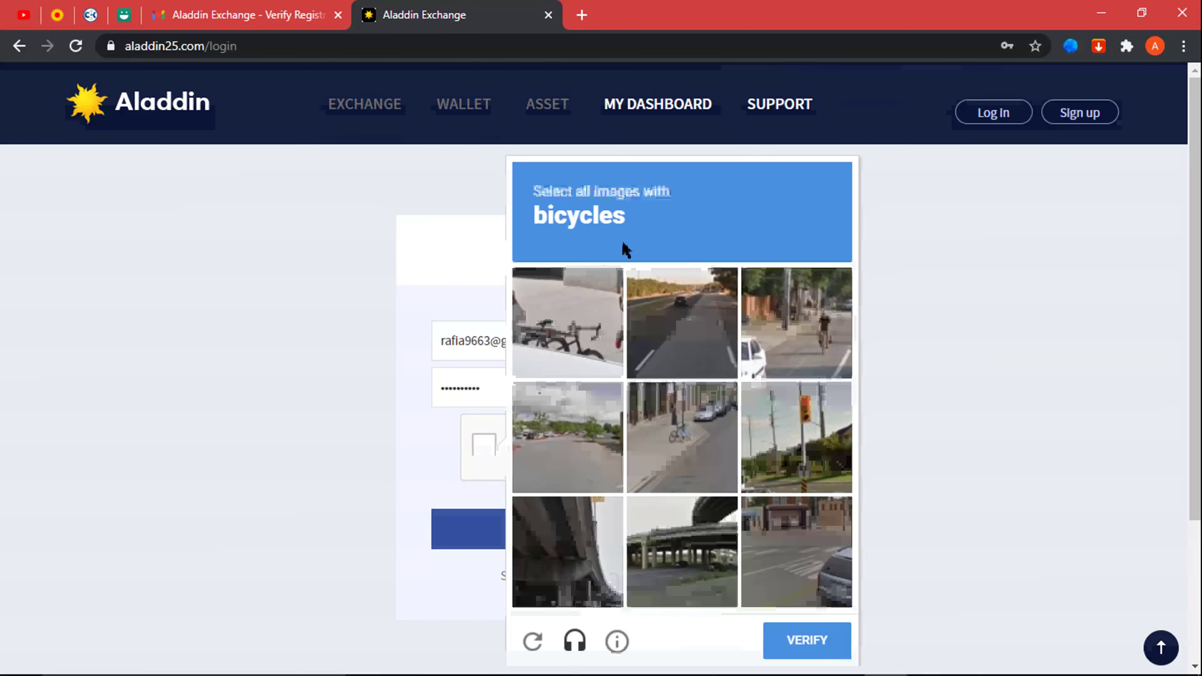
Pick the three bicycle images, verify the check, and confirm the login
{"action": "left_click", "coordinate": [567, 327]}
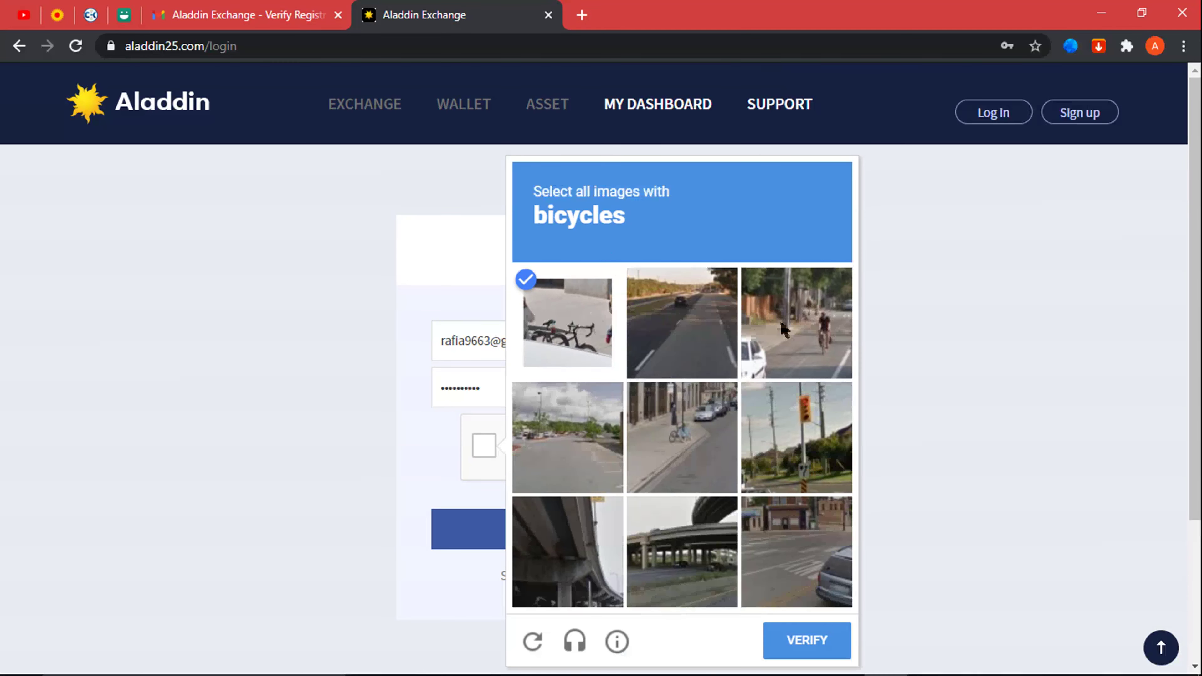
{"action": "left_click", "coordinate": [783, 331]}
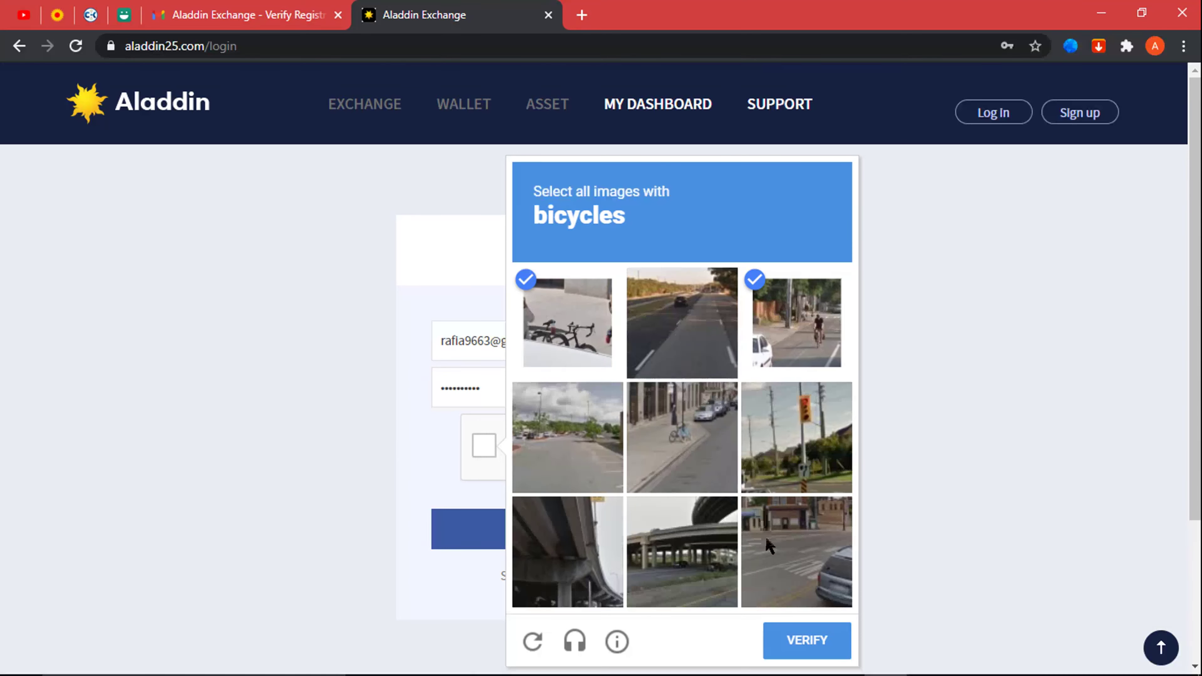
{"action": "left_click", "coordinate": [700, 468]}
{"action": "left_click", "coordinate": [805, 640]}
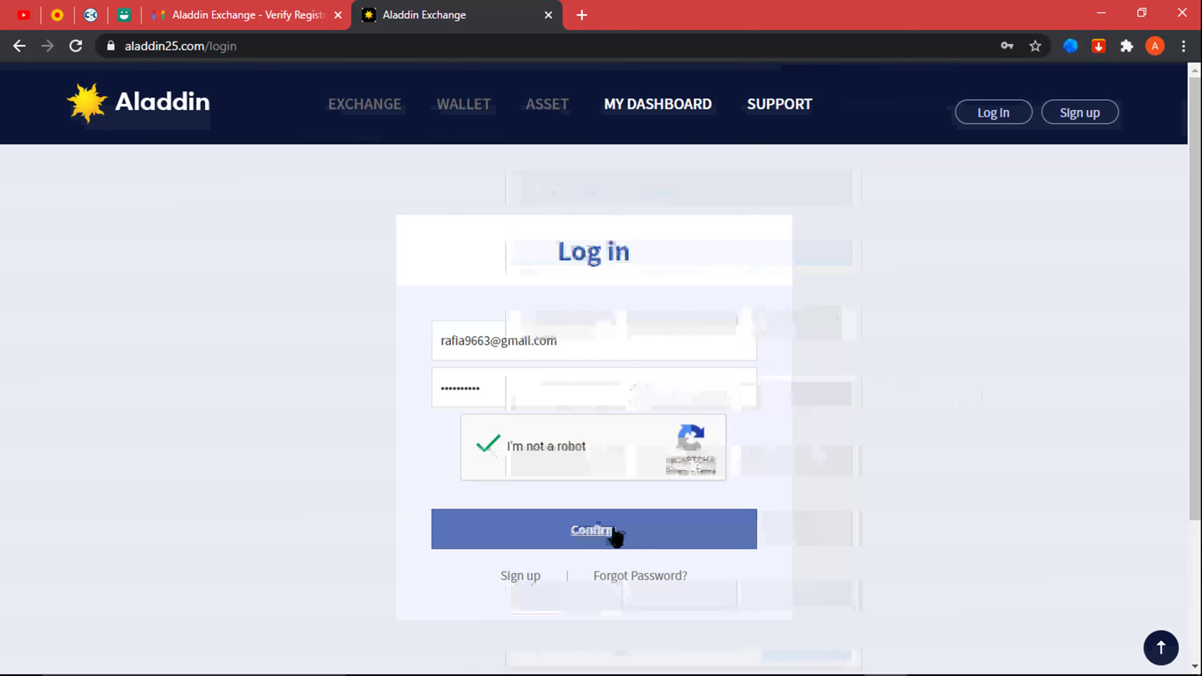
{"action": "left_click", "coordinate": [615, 533]}
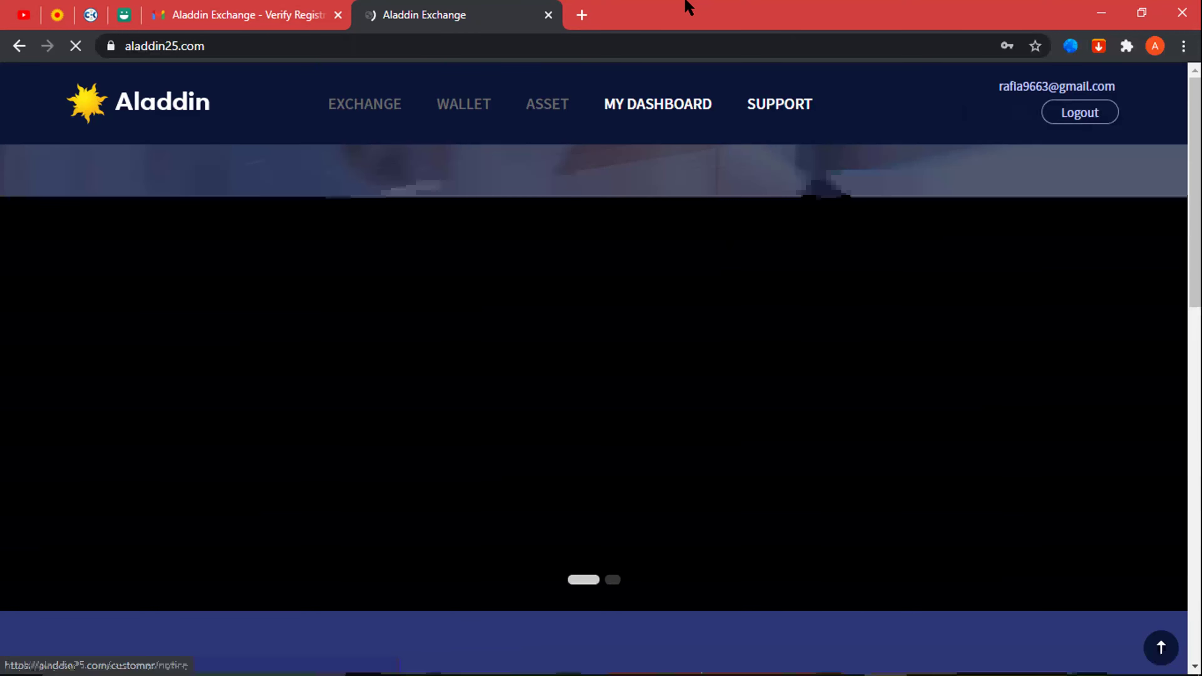
Save the login password in Chrome and open MY DASHBOARD's Mileage page
{"action": "scroll", "coordinate": [847, 411], "scroll_direction": "down", "scroll_amount": 5}
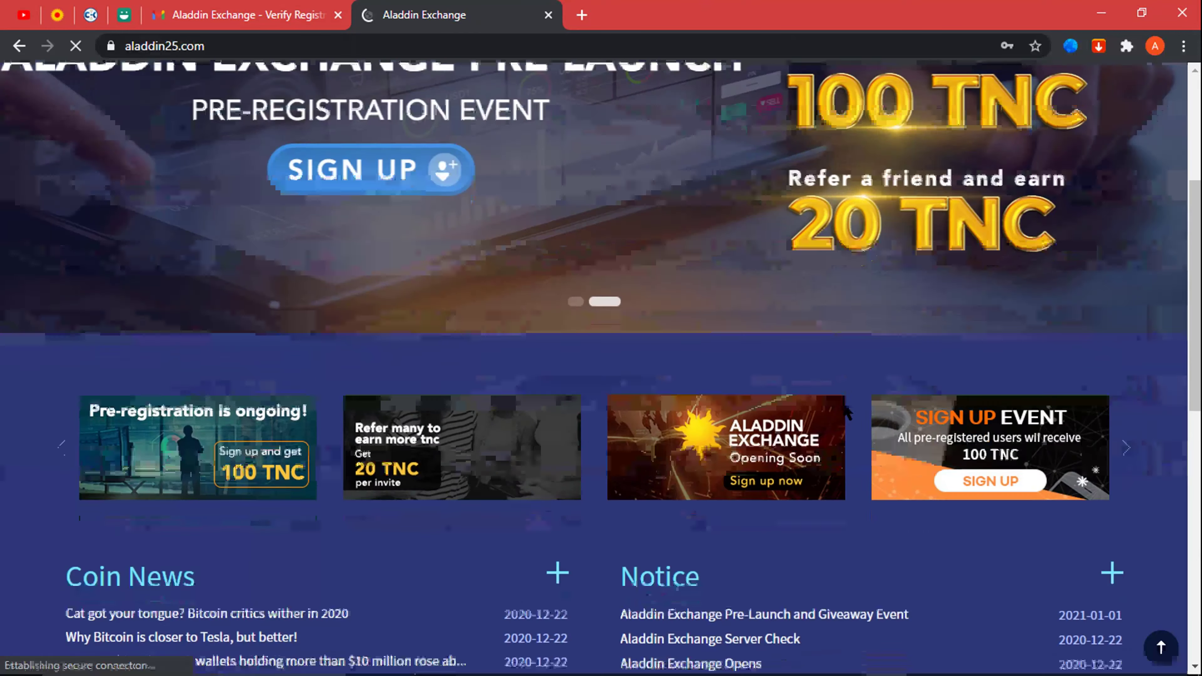
{"action": "scroll", "coordinate": [847, 412], "scroll_direction": "down", "scroll_amount": 3}
{"action": "scroll", "coordinate": [670, 381], "scroll_direction": "up", "scroll_amount": 9}
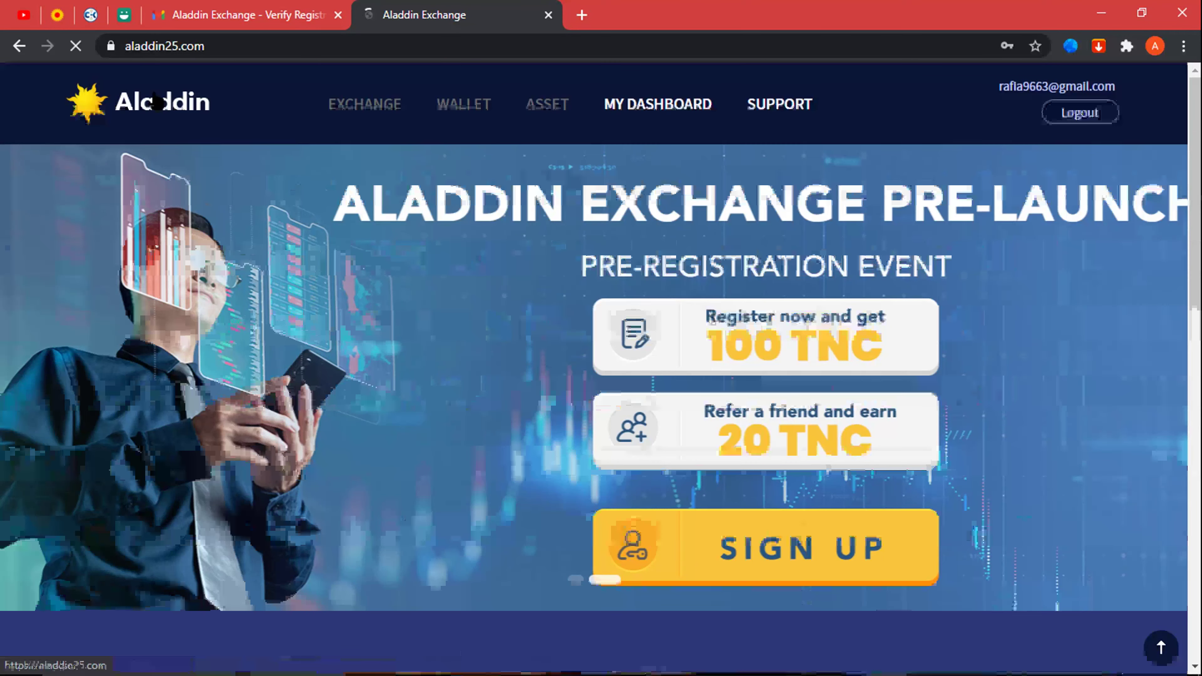
{"action": "left_click", "coordinate": [939, 331]}
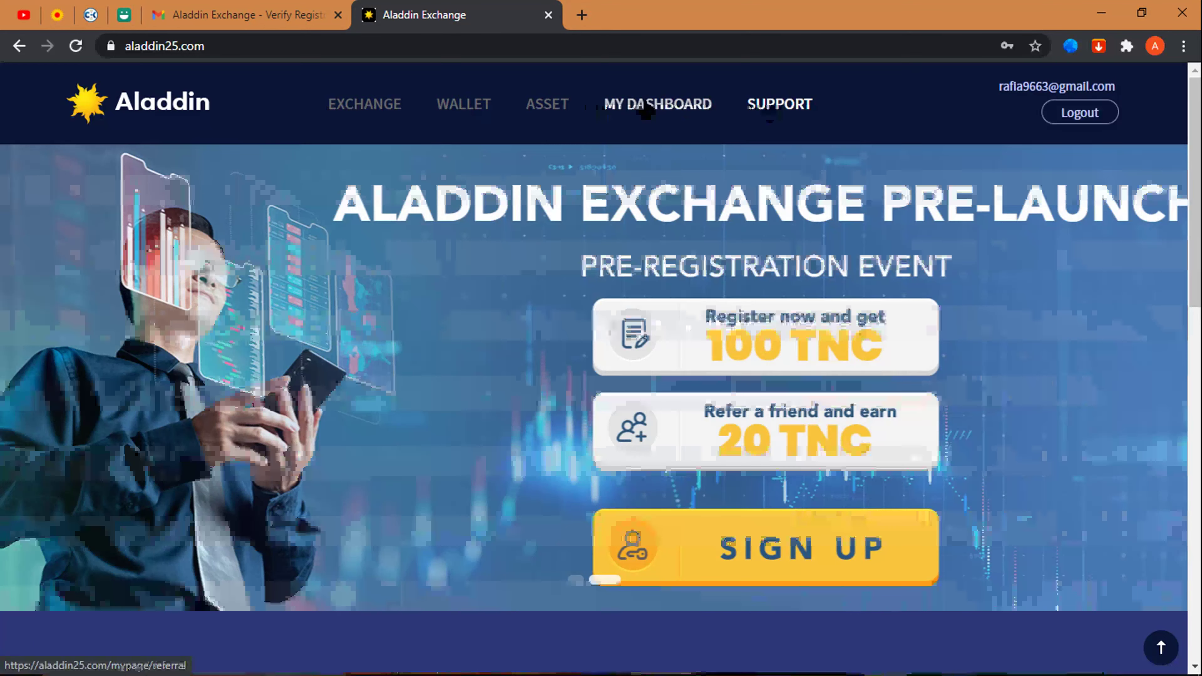
{"action": "left_click", "coordinate": [647, 111]}
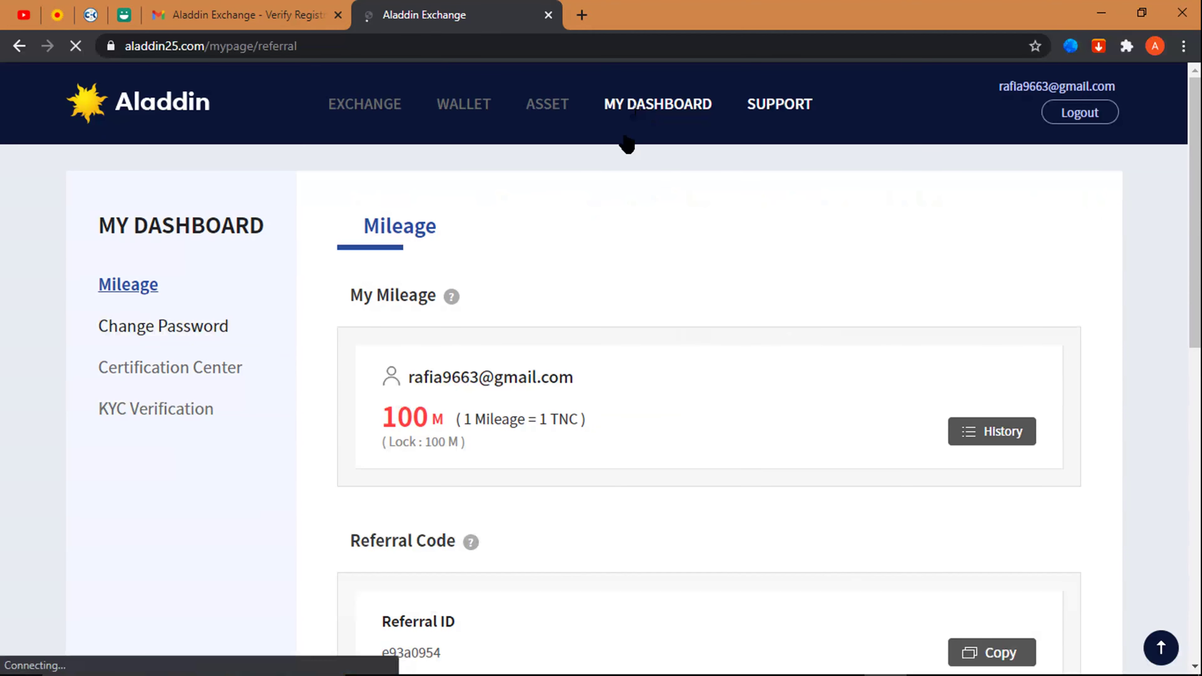
Review the 100 M mileage balance, its lock amount, and the referral ID and link
{"action": "scroll", "coordinate": [587, 292], "scroll_direction": "down", "scroll_amount": 2}
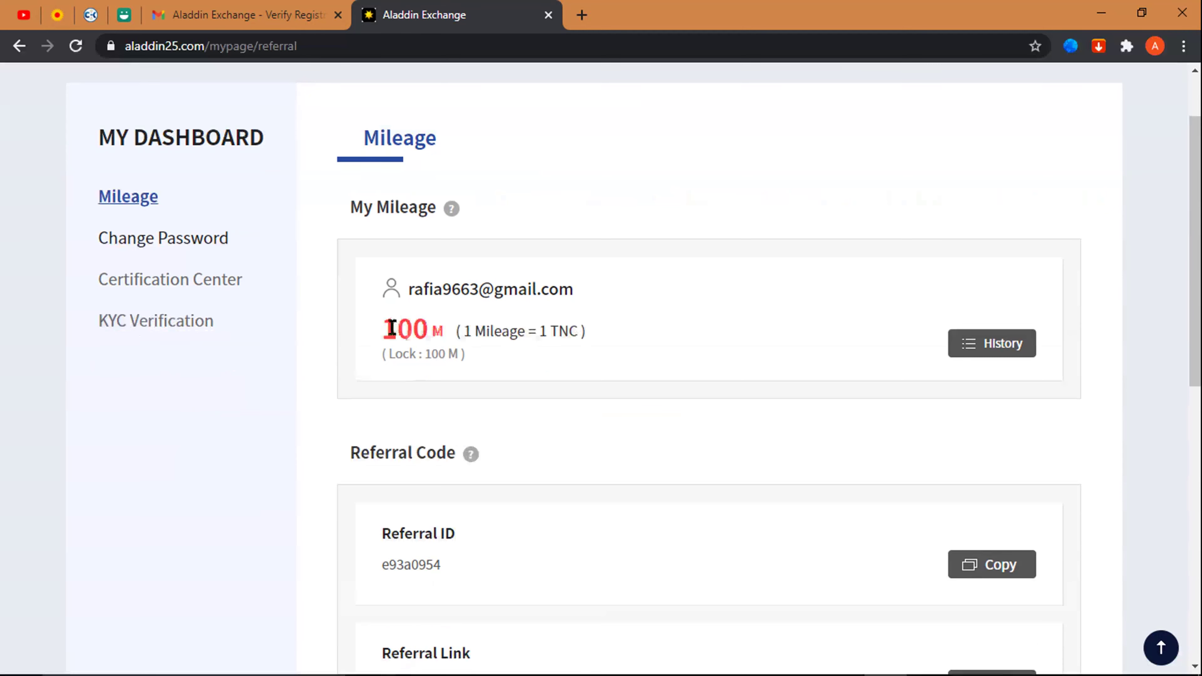
{"action": "left_click_drag", "start_coordinate": [397, 327], "coordinate": [530, 335]}
{"action": "left_click", "coordinate": [505, 331]}
{"action": "scroll", "coordinate": [464, 266], "scroll_direction": "down", "scroll_amount": 5}
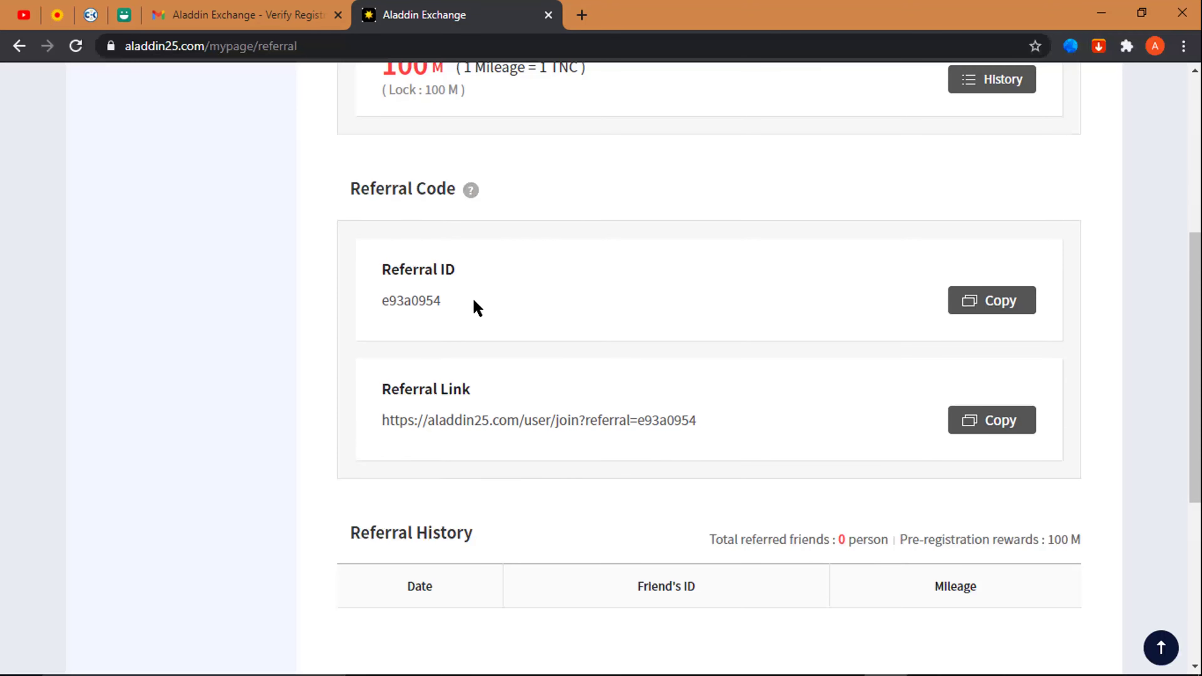
{"action": "left_click", "coordinate": [979, 310]}
{"action": "scroll", "coordinate": [929, 386], "scroll_direction": "down", "scroll_amount": 3}
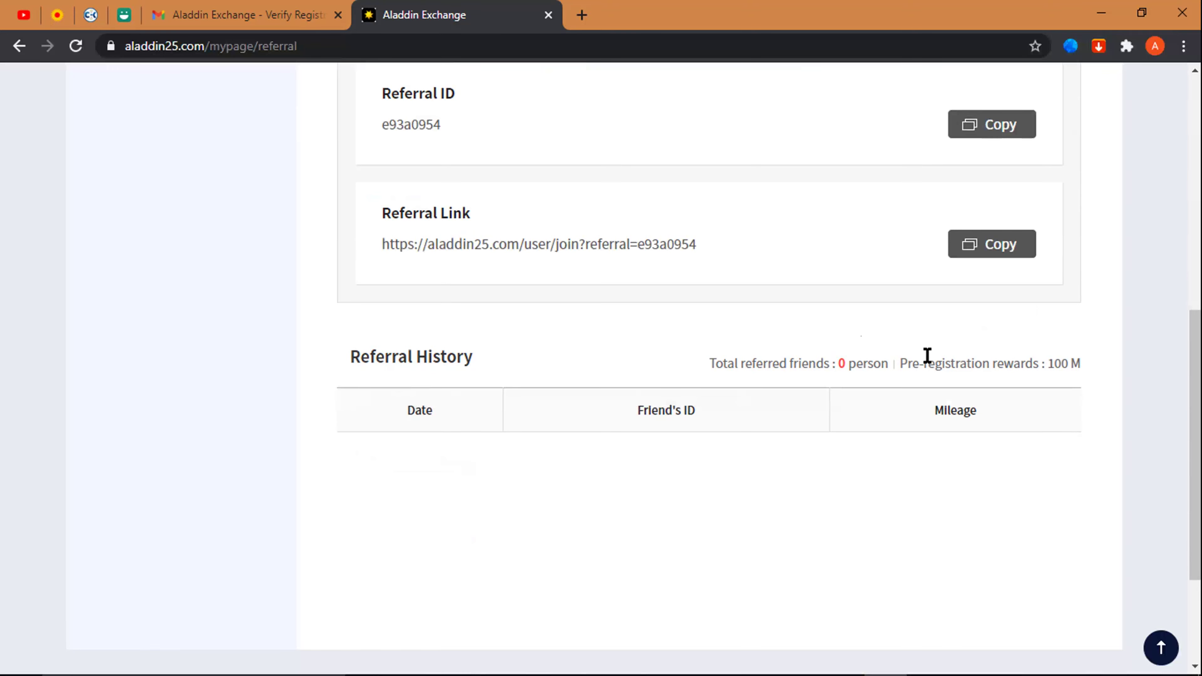
{"action": "scroll", "coordinate": [923, 279], "scroll_direction": "up", "scroll_amount": 6}
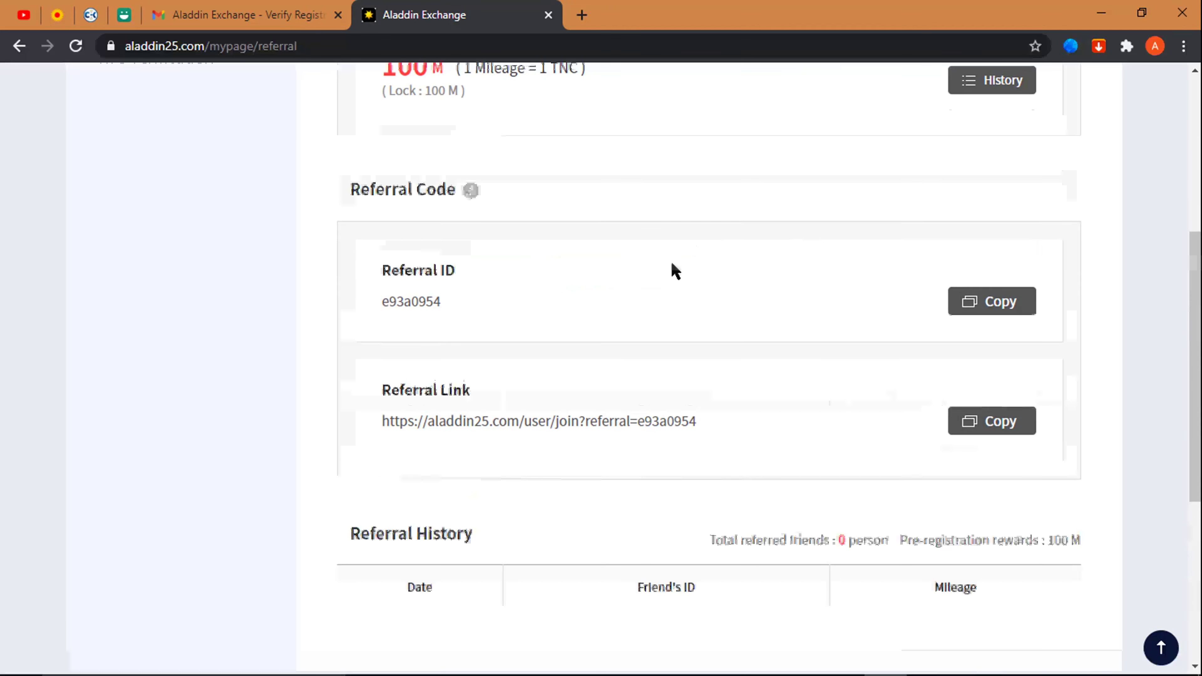
{"action": "scroll", "coordinate": [580, 161], "scroll_direction": "up", "scroll_amount": 3}
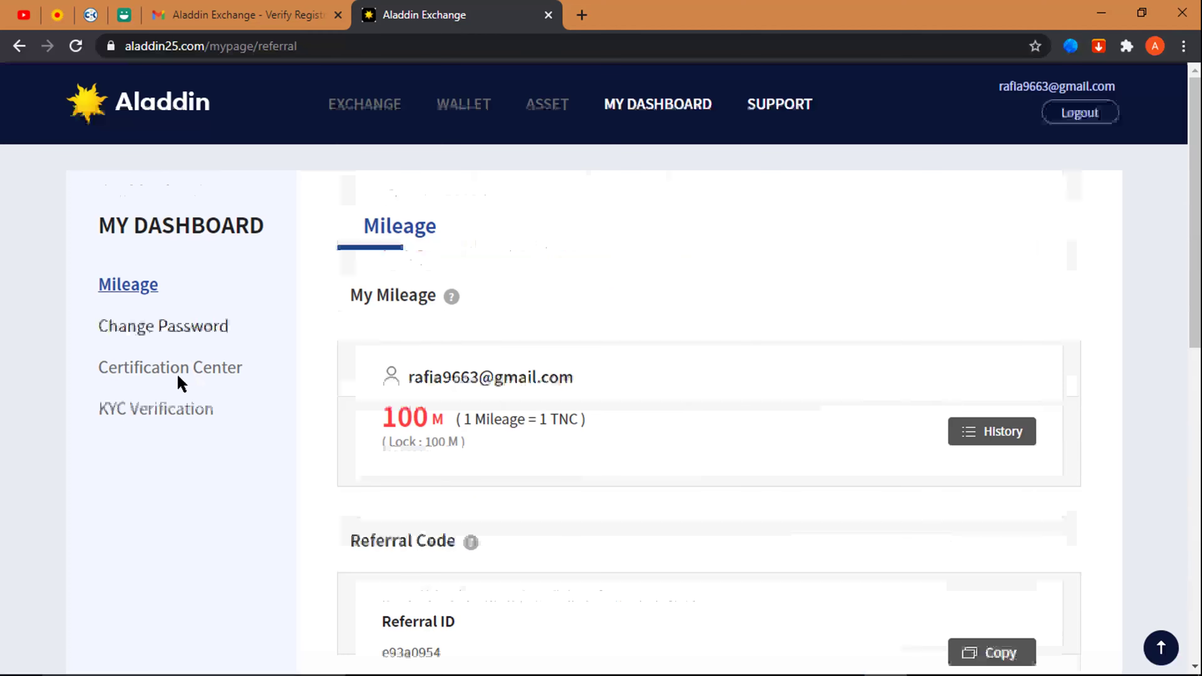
{"action": "scroll", "coordinate": [188, 397], "scroll_direction": "down", "scroll_amount": 3}
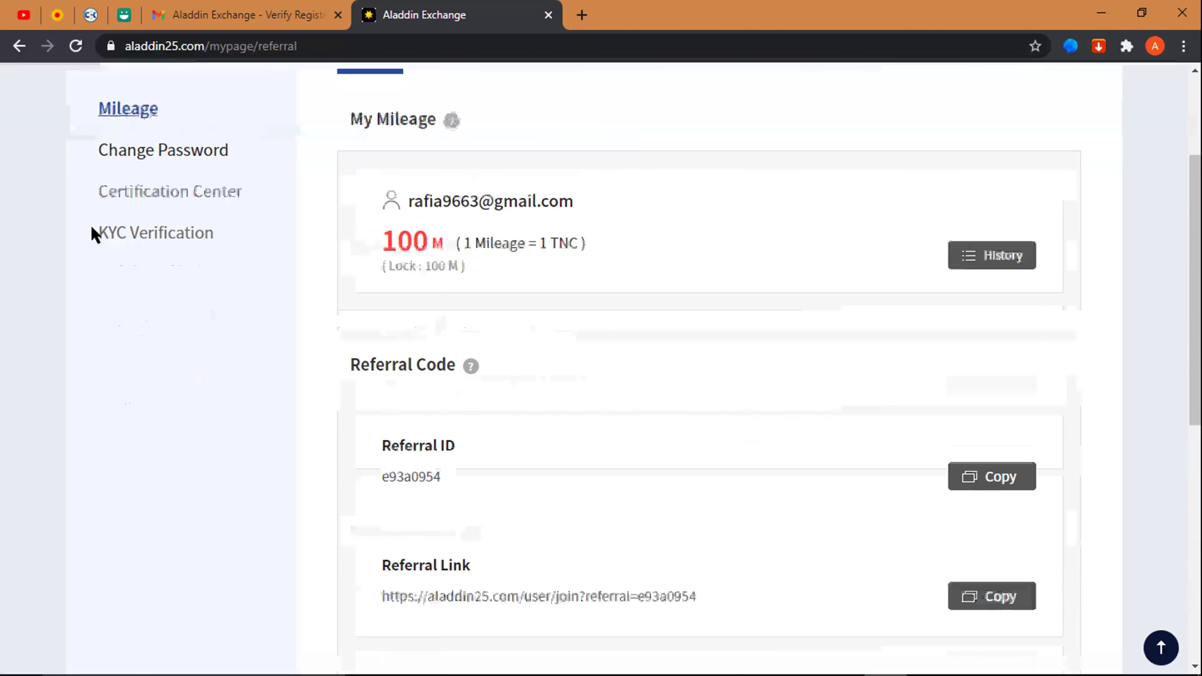
Try KYC Verification twice, dismissing the Coming Soon notice, then highlight the 100 M amount
{"action": "left_click_drag", "start_coordinate": [95, 233], "coordinate": [195, 251]}
{"action": "left_click", "coordinate": [156, 234]}
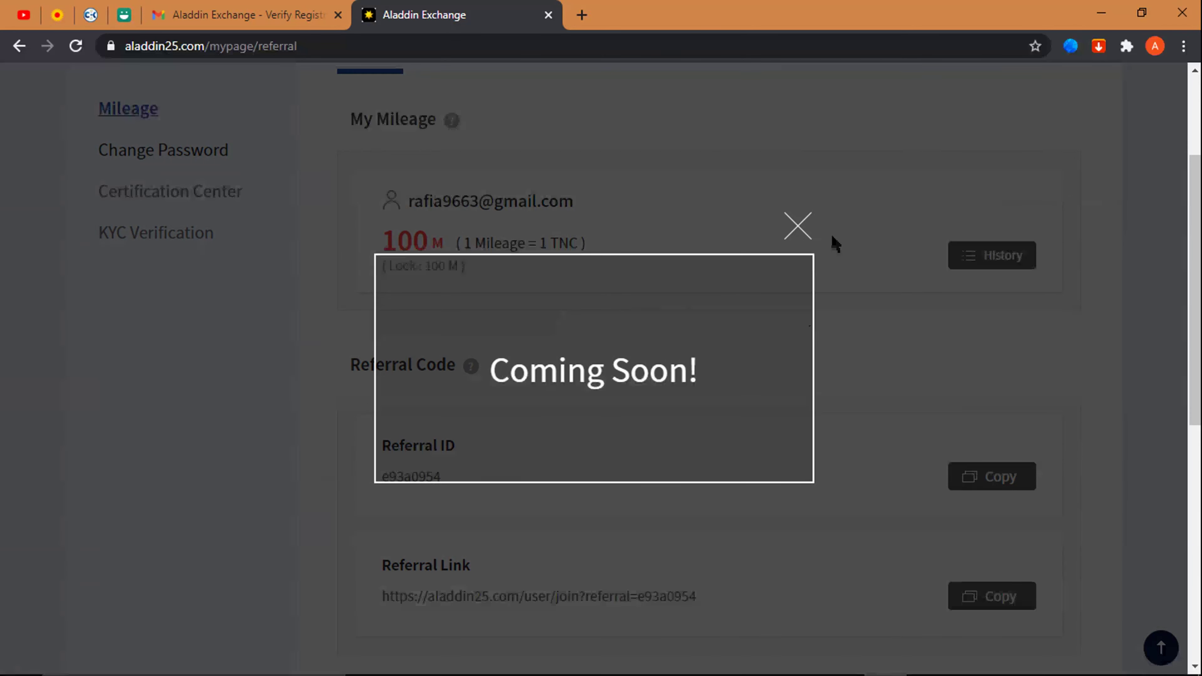
{"action": "left_click", "coordinate": [798, 228]}
{"action": "scroll", "coordinate": [264, 244], "scroll_direction": "up", "scroll_amount": 2}
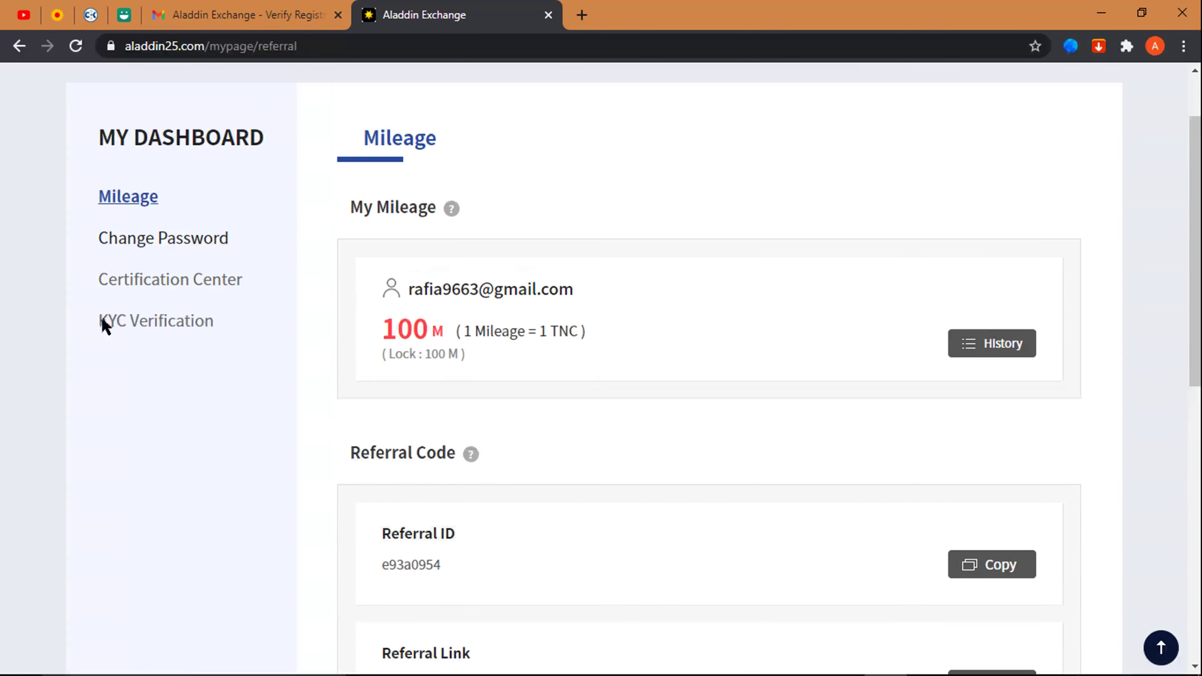
{"action": "left_click_drag", "start_coordinate": [105, 327], "coordinate": [212, 325]}
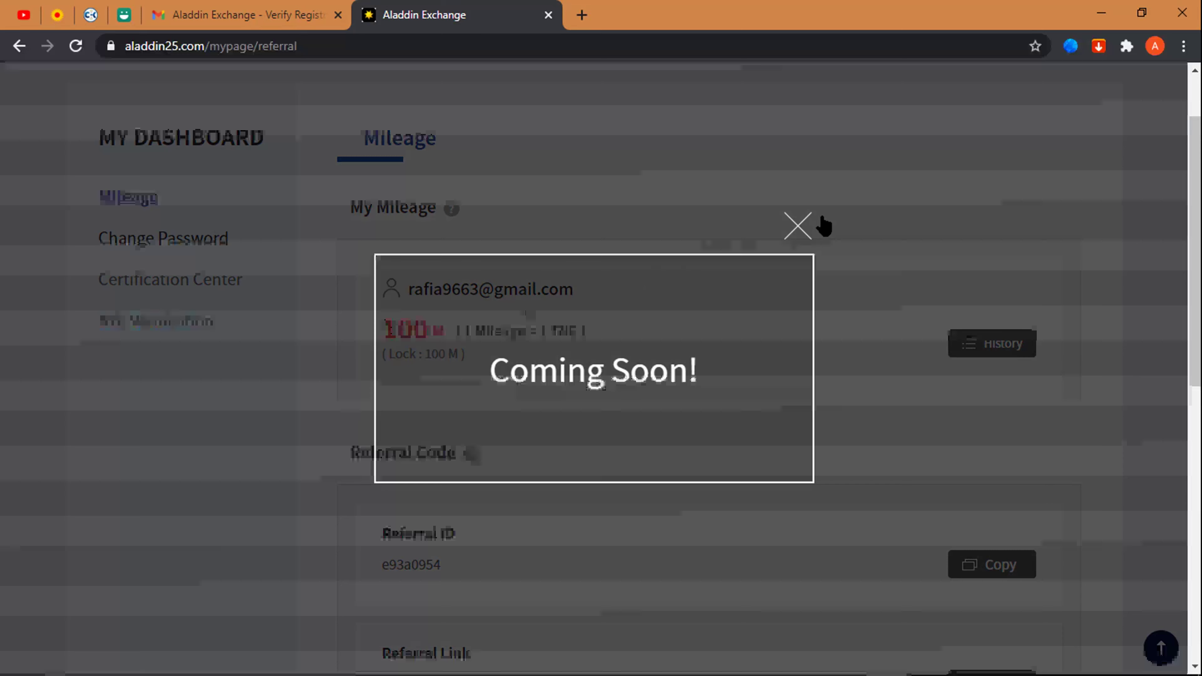
{"action": "left_click", "coordinate": [806, 226]}
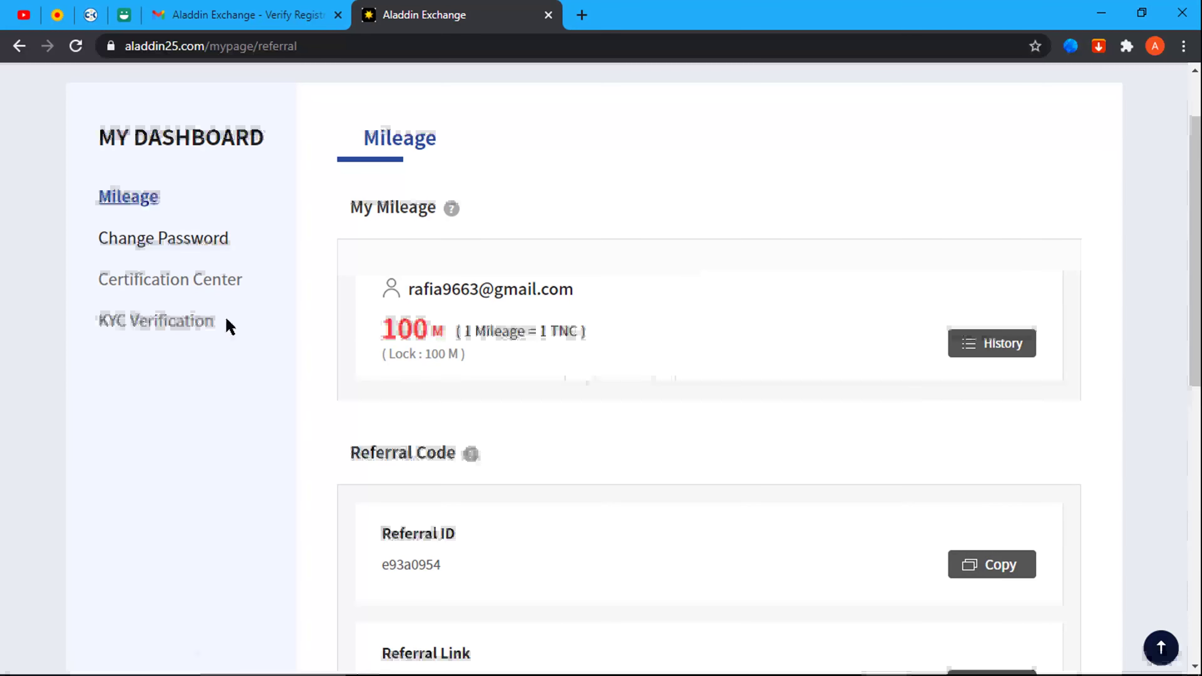
{"action": "left_click", "coordinate": [226, 320]}
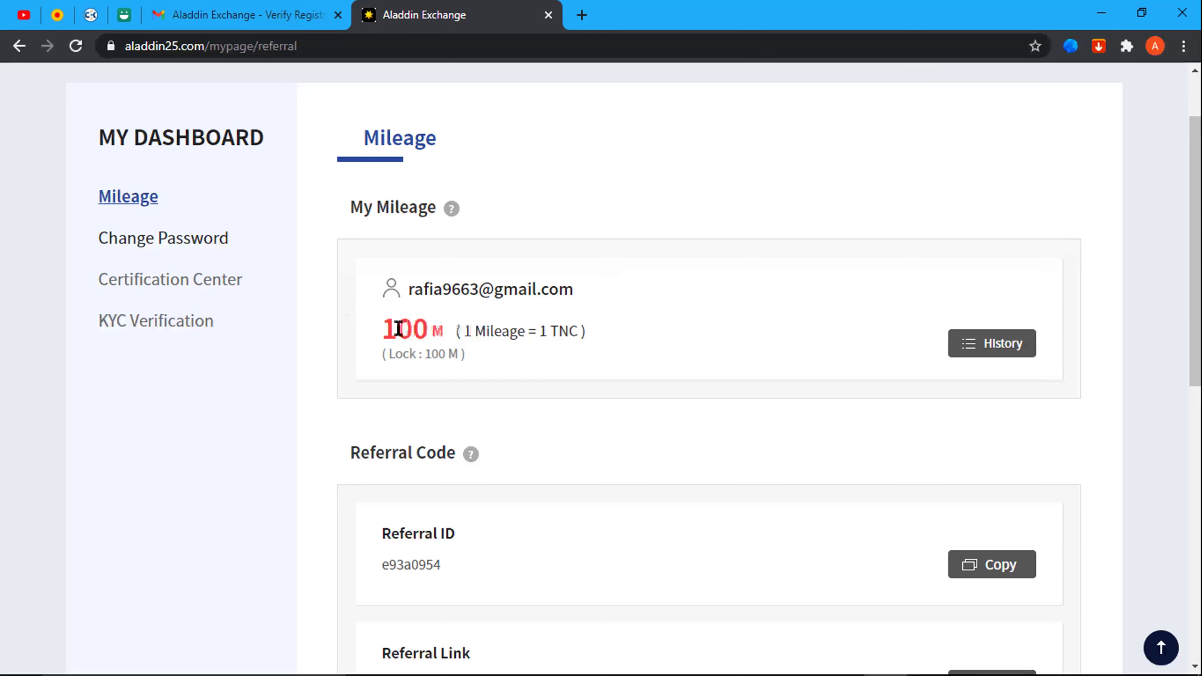
{"action": "left_click_drag", "start_coordinate": [399, 328], "coordinate": [457, 327]}
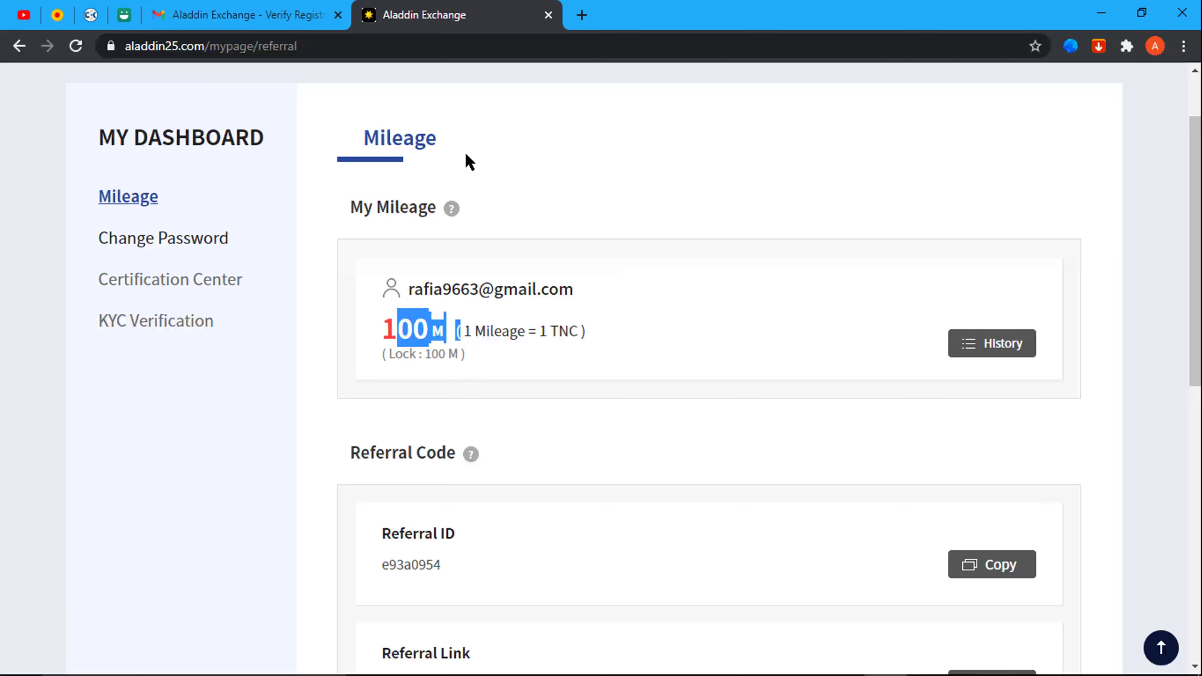
{"action": "scroll", "coordinate": [473, 159], "scroll_direction": "up", "scroll_amount": 2}
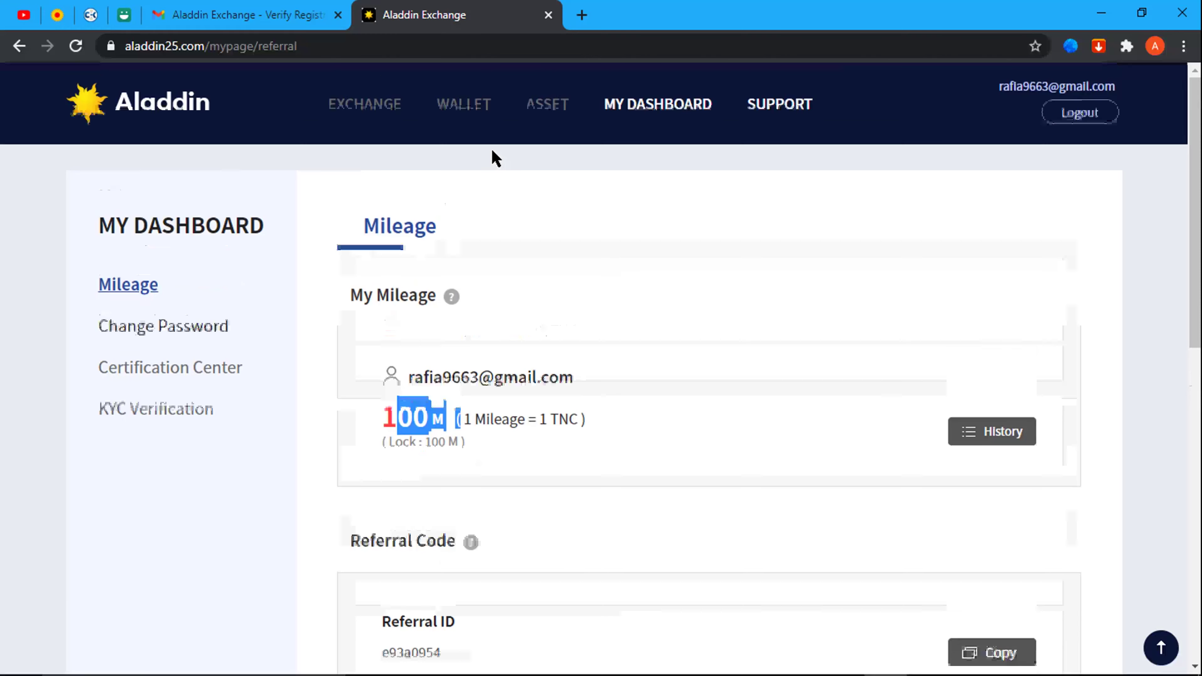
{"action": "left_click", "coordinate": [533, 220]}
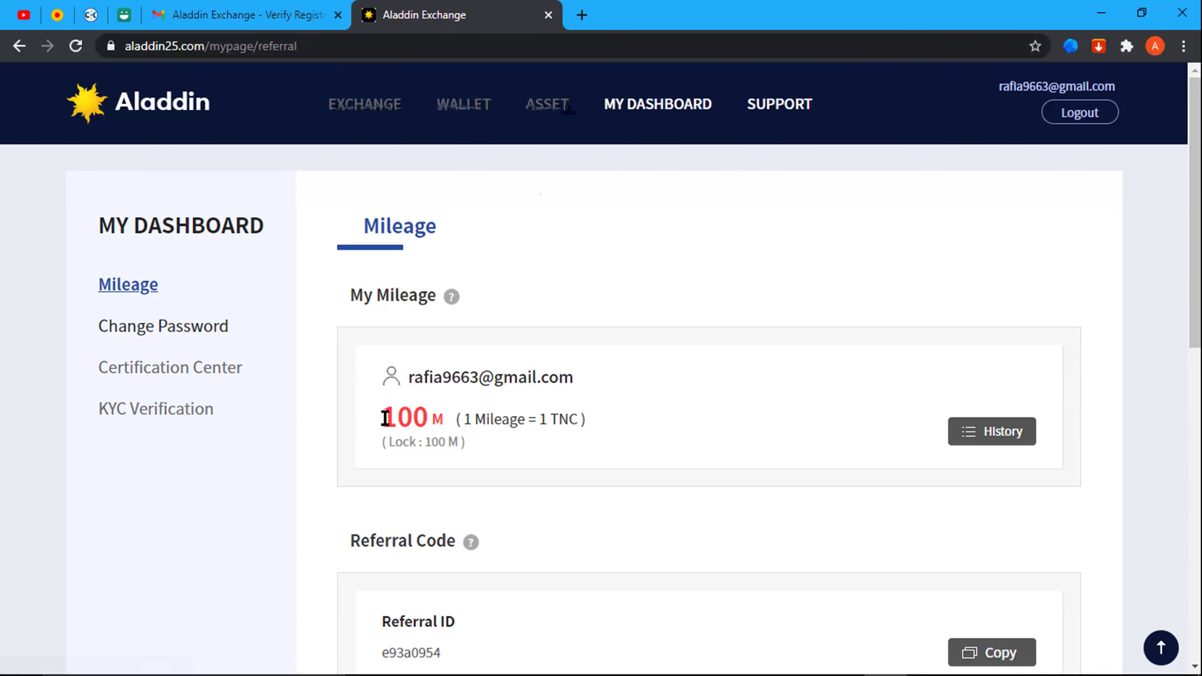
{"action": "left_click_drag", "start_coordinate": [384, 417], "coordinate": [581, 422]}
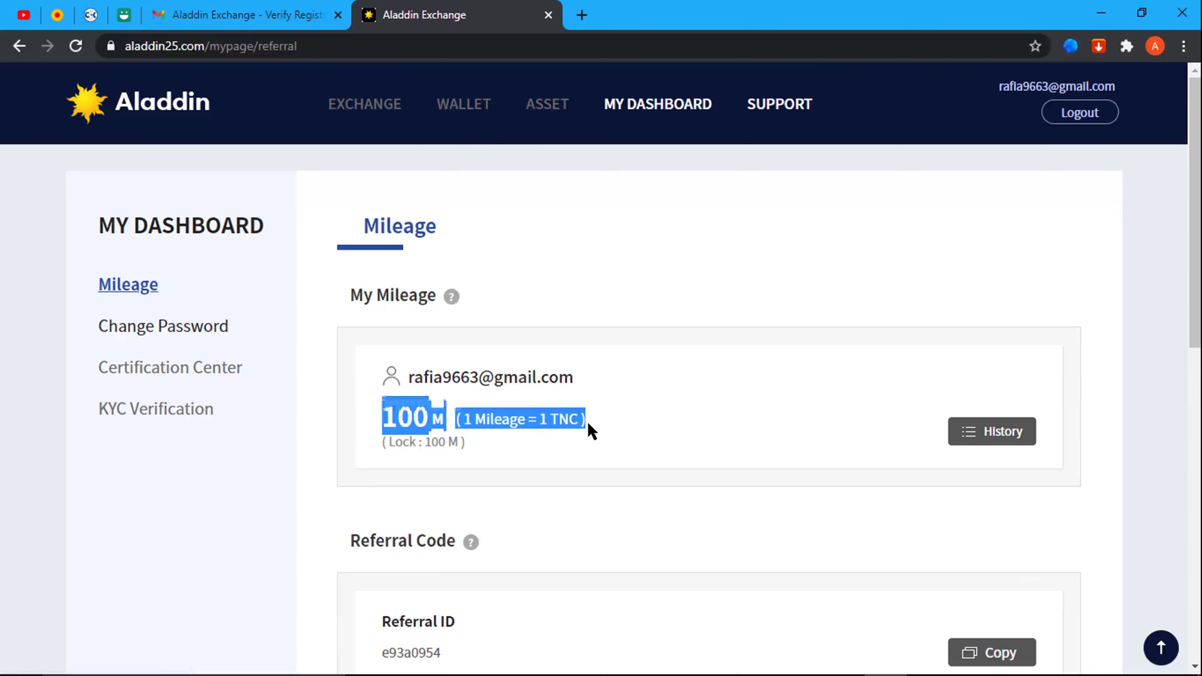
{"action": "left_click", "coordinate": [593, 424]}
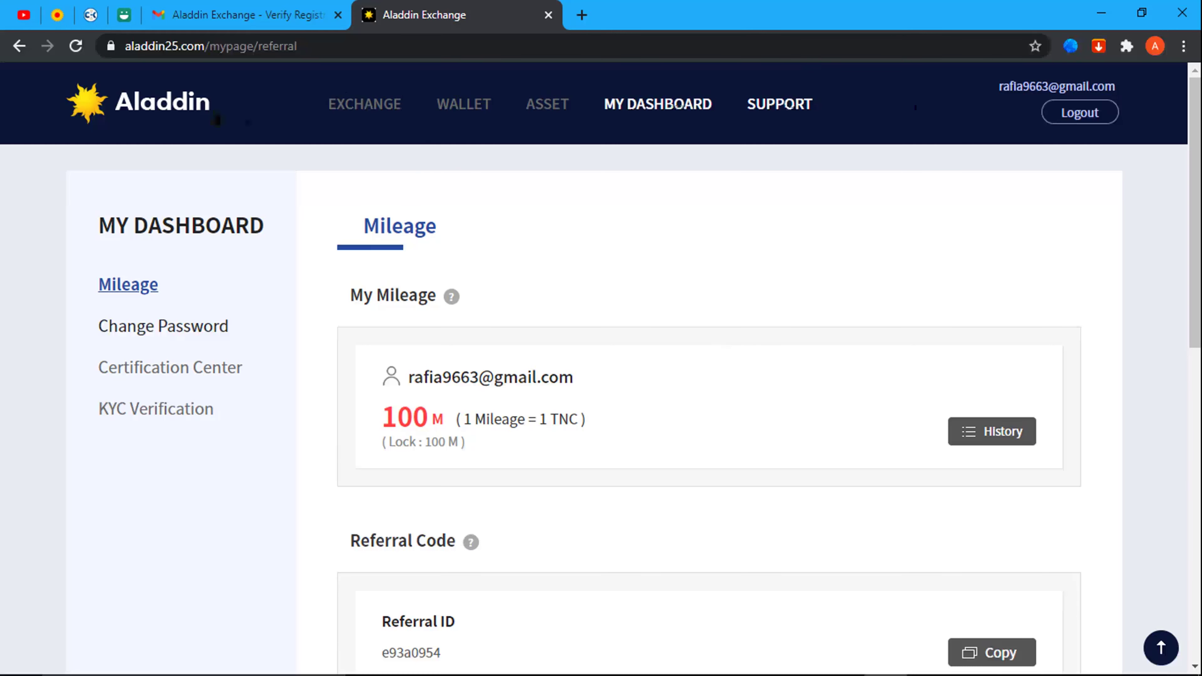
{"action": "scroll", "coordinate": [290, 281], "scroll_direction": "down", "scroll_amount": 2}
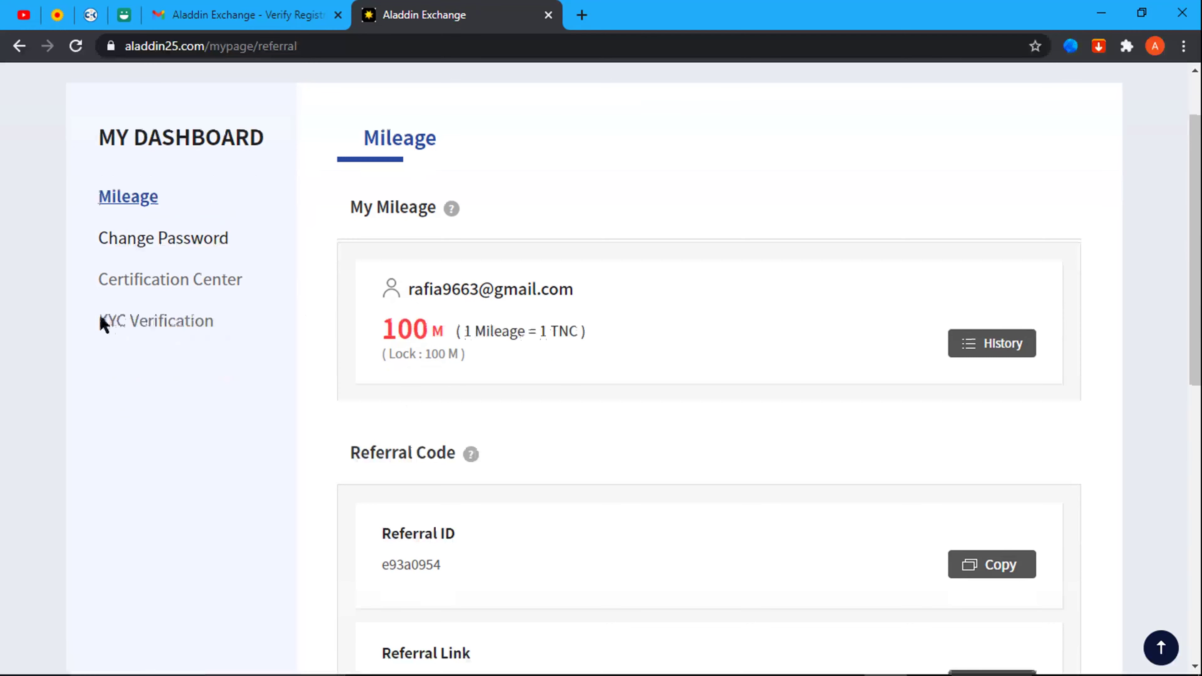
Reopen KYC Verification twice, closing its Coming Soon notice, and scroll back to the mileage balance
{"action": "left_click_drag", "start_coordinate": [102, 324], "coordinate": [209, 322]}
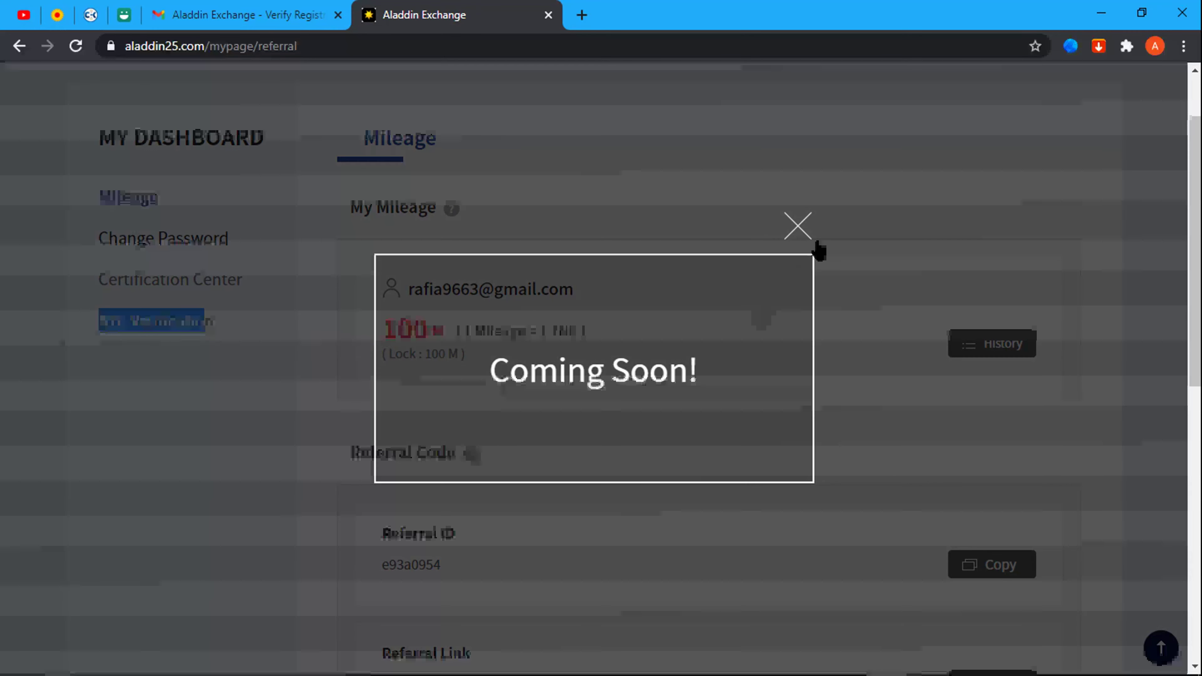
{"action": "left_click", "coordinate": [798, 226]}
{"action": "left_click", "coordinate": [229, 333]}
{"action": "left_click", "coordinate": [184, 327]}
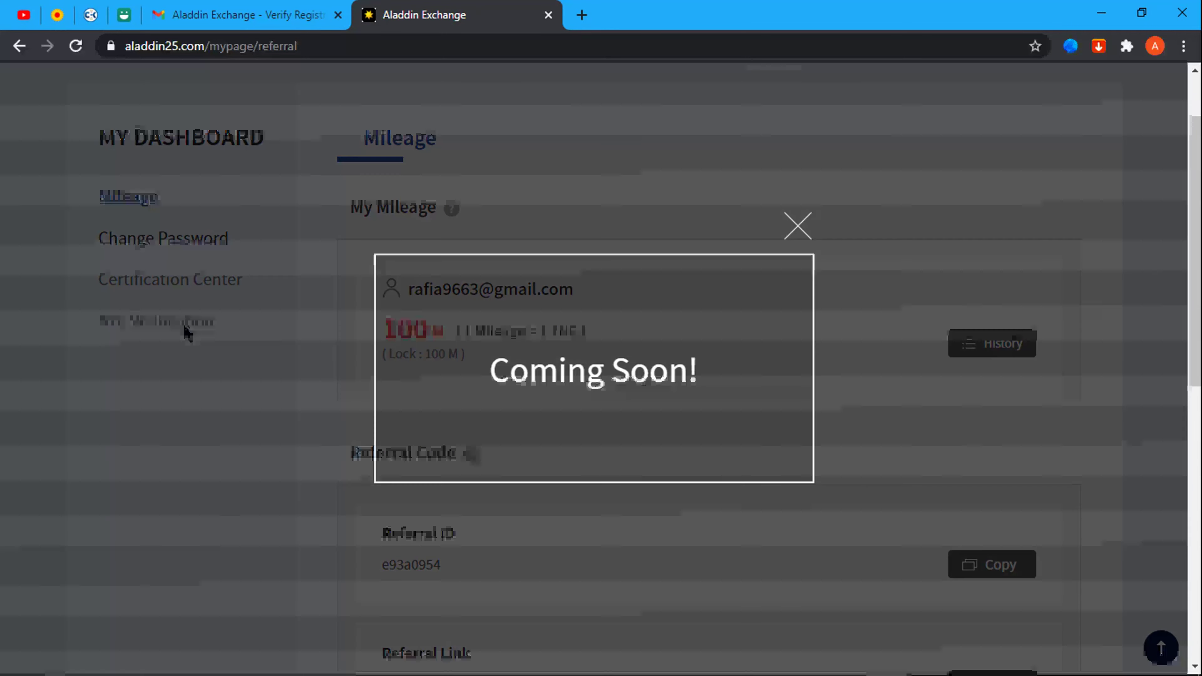
{"action": "left_click", "coordinate": [798, 227]}
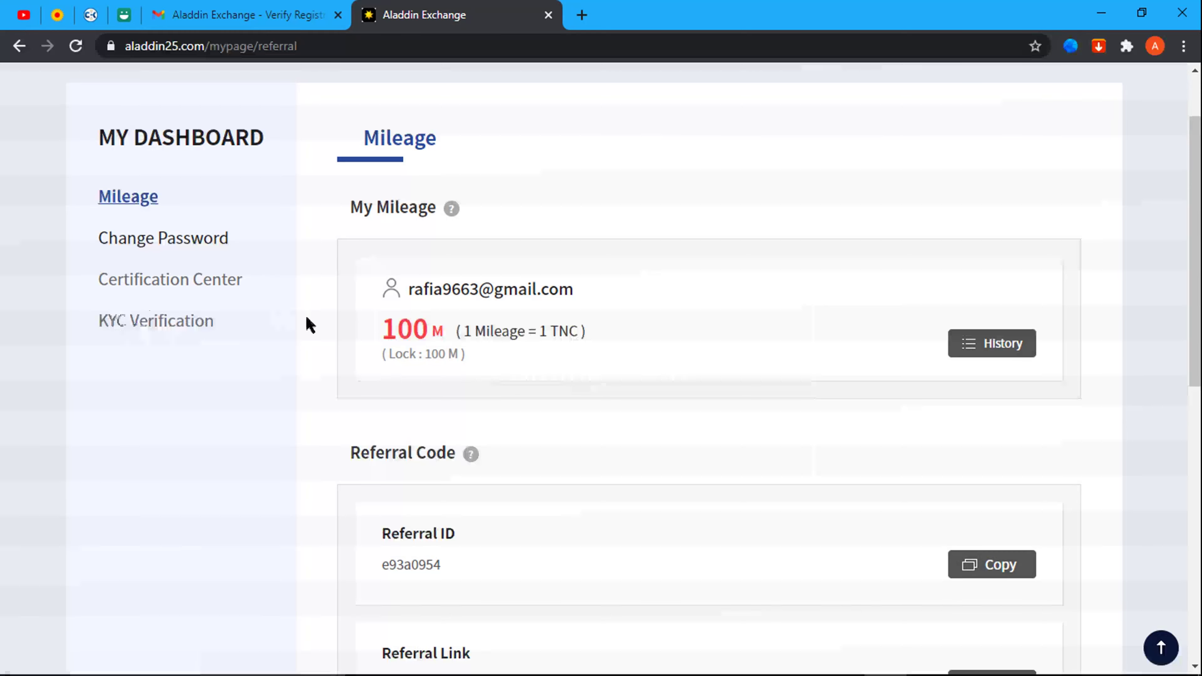
{"action": "scroll", "coordinate": [470, 279], "scroll_direction": "up", "scroll_amount": 2}
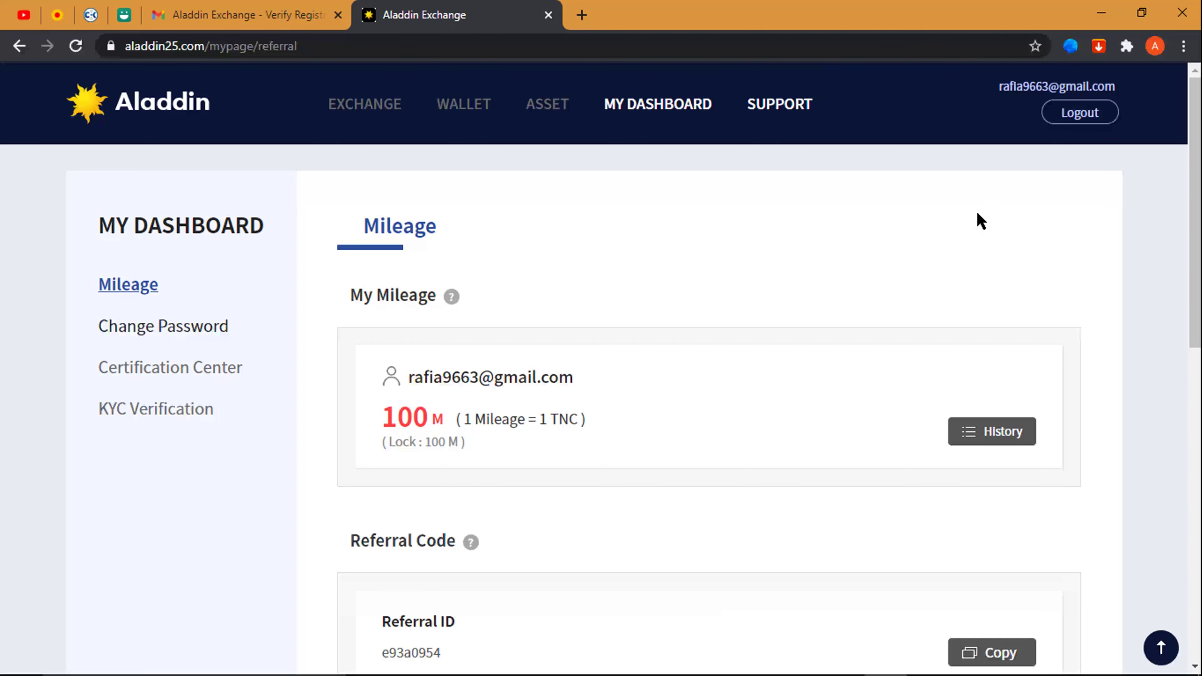
Search Google for 'make a fake nid card bd' in a new tab, then return to Aladdin Exchange
{"action": "left_click", "coordinate": [582, 15]}
{"action": "left_click", "coordinate": [572, 39]}
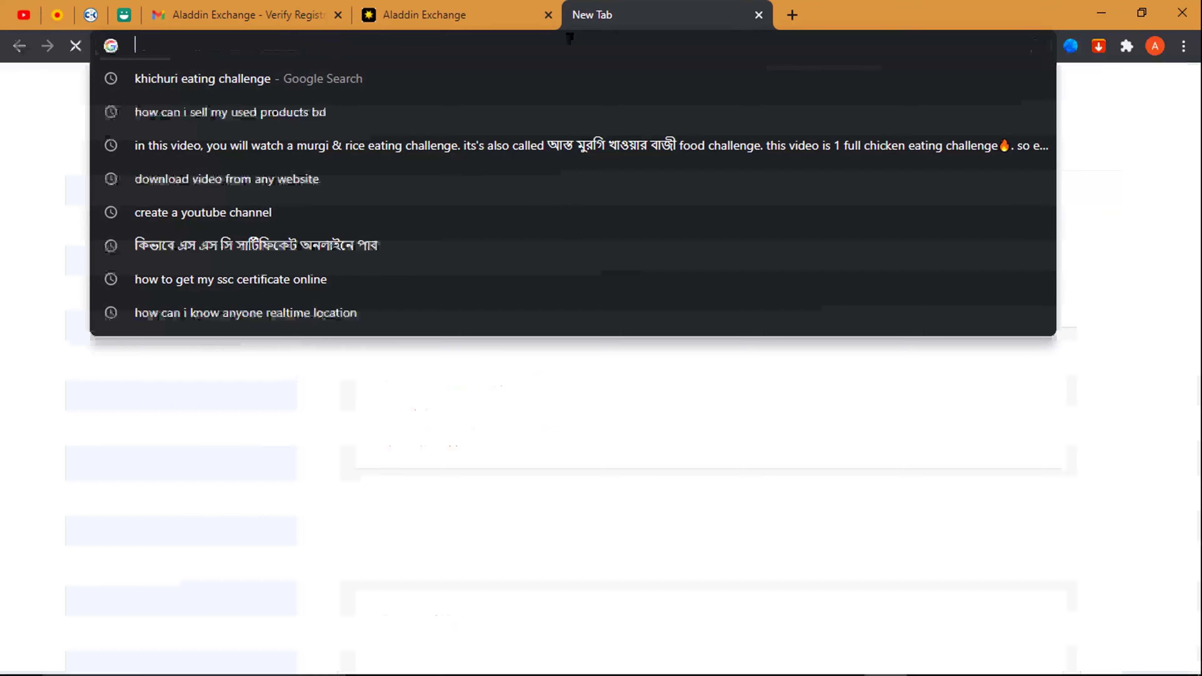
{"action": "type", "text": "m"}
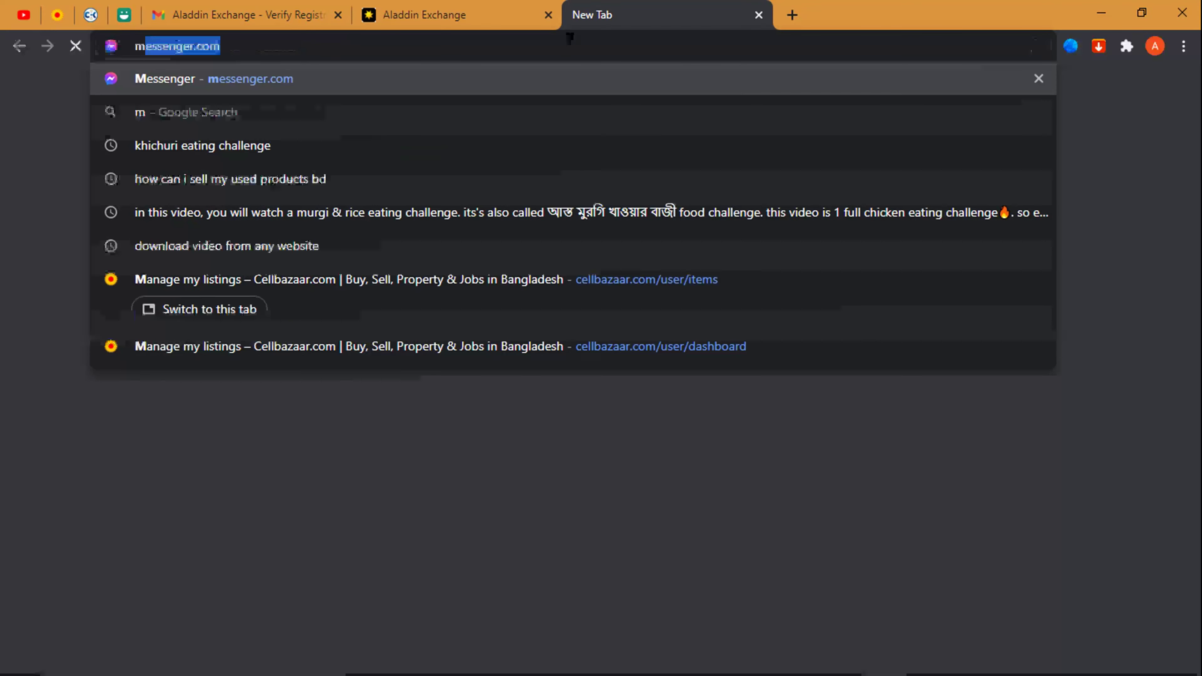
{"action": "type", "text": "ake a fake "}
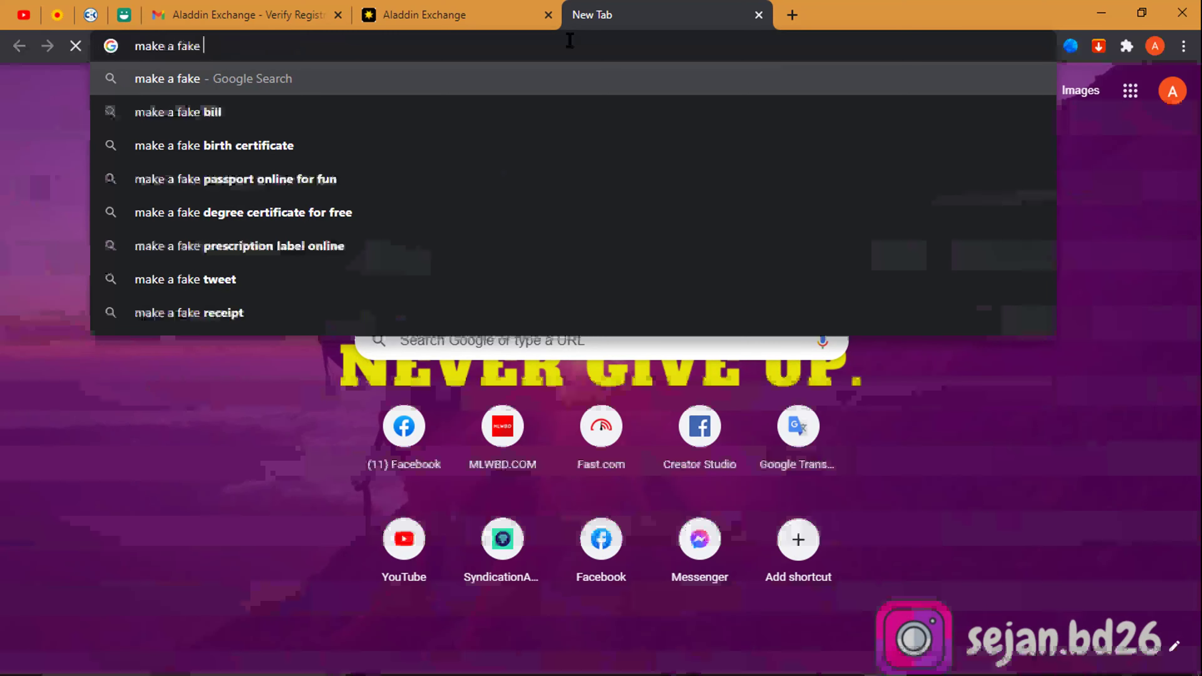
{"action": "type", "text": "nid card bd"}
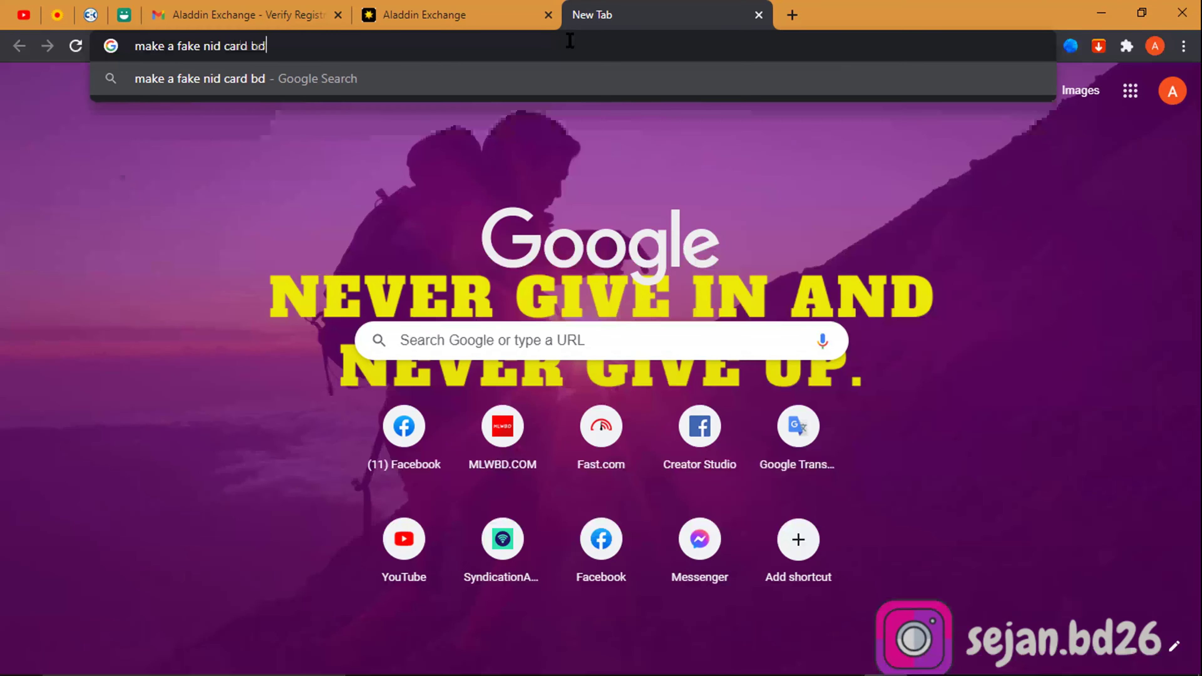
{"action": "key", "text": "Return"}
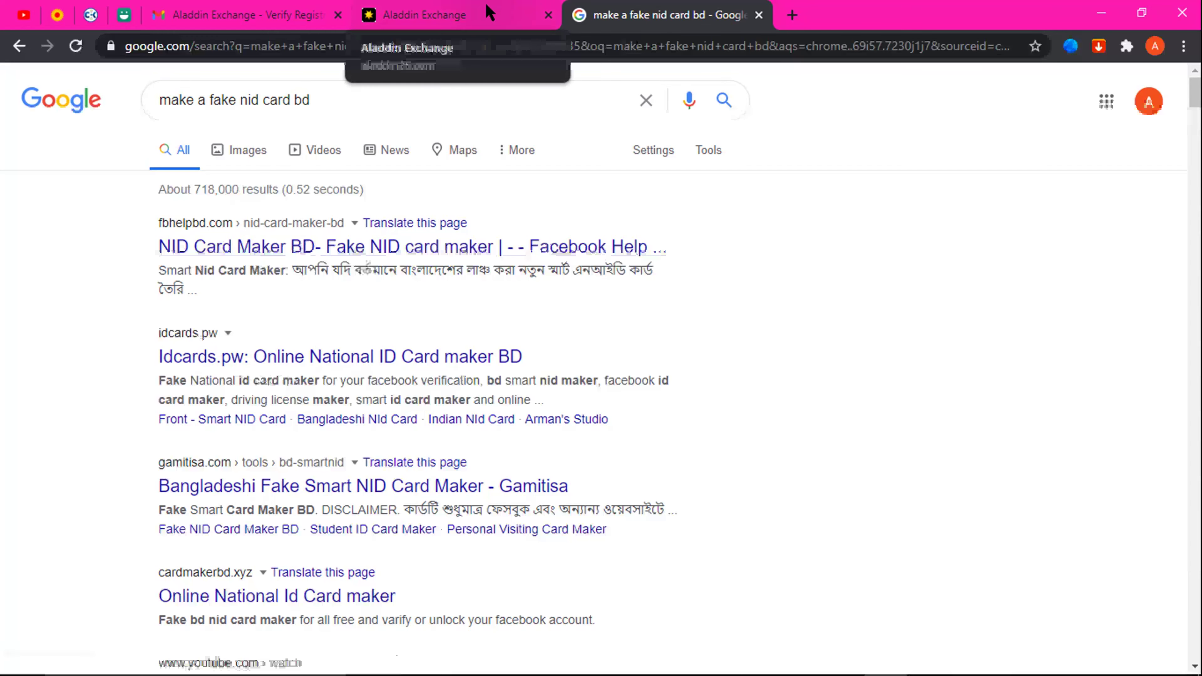
{"action": "left_click", "coordinate": [473, 15]}
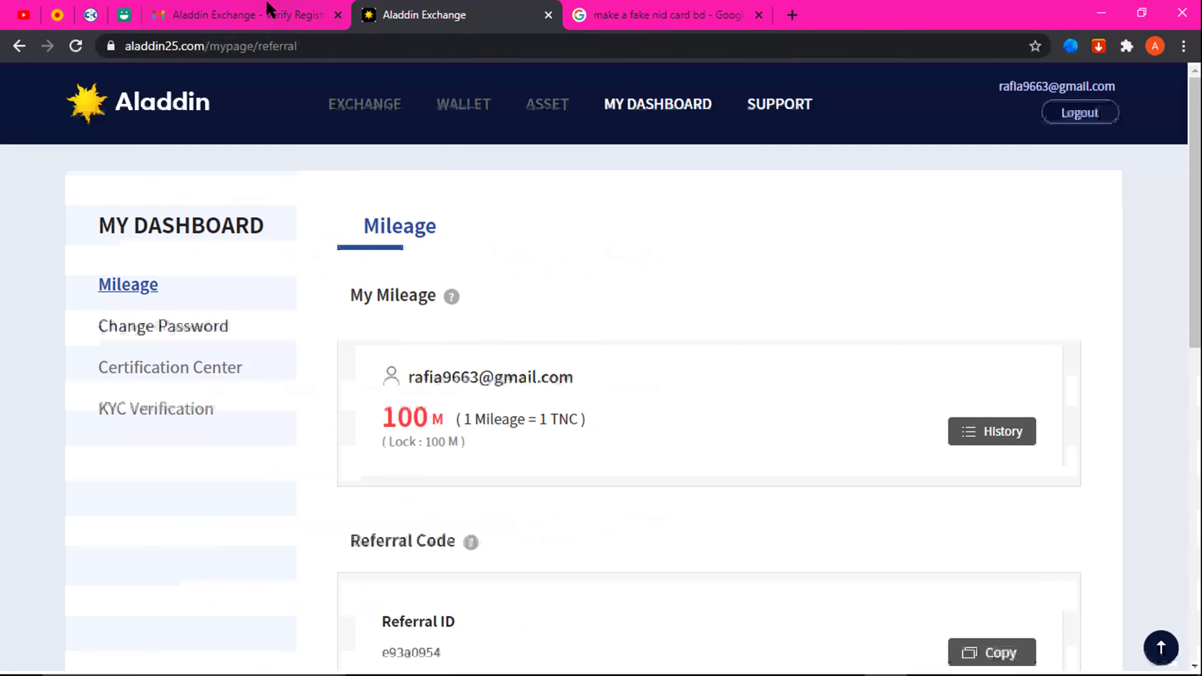
{"action": "left_click", "coordinate": [315, 14]}
{"action": "left_click", "coordinate": [649, 15]}
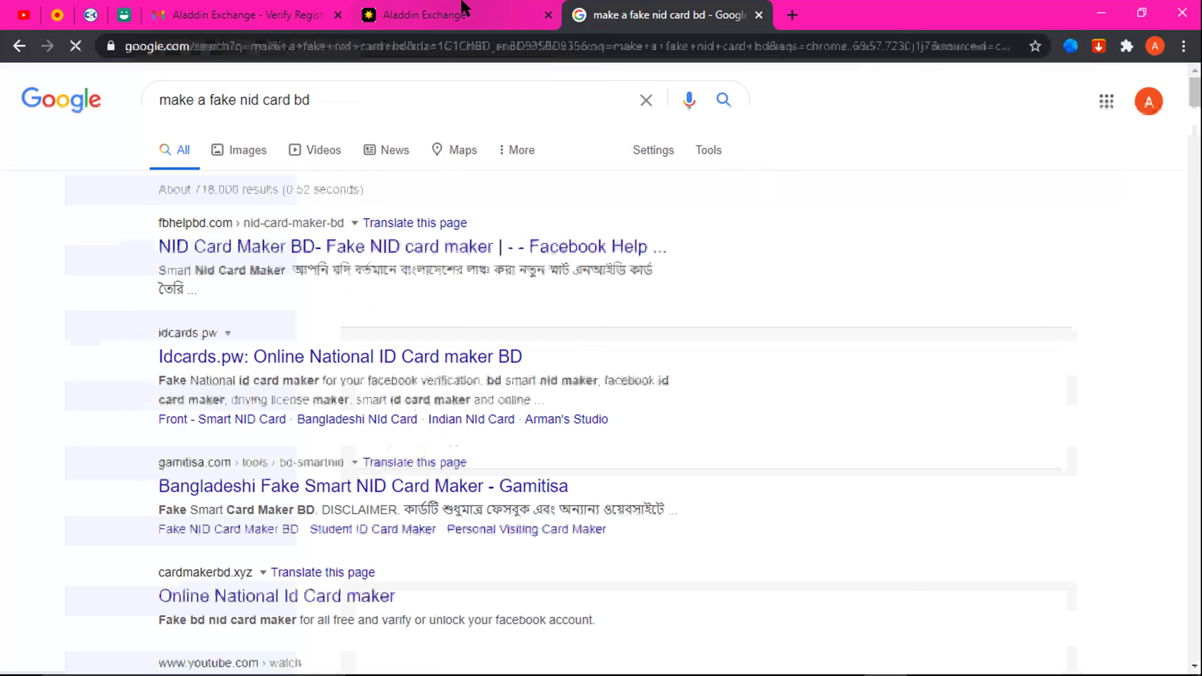
{"action": "left_click", "coordinate": [464, 9]}
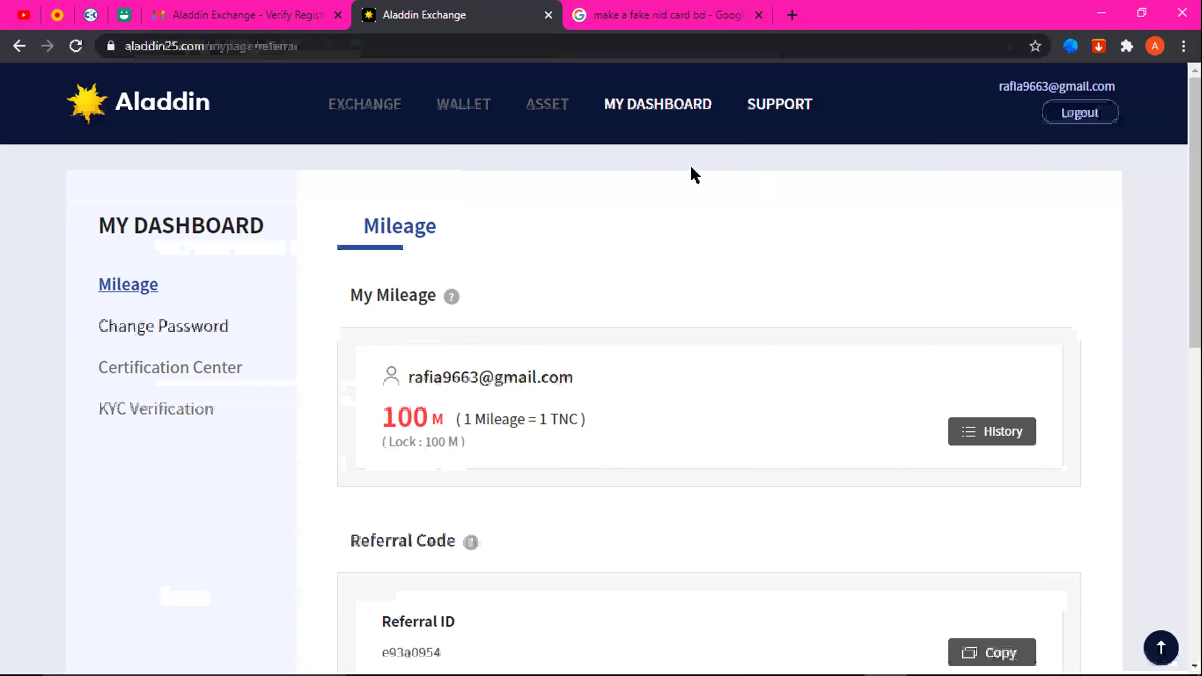
{"action": "left_click_drag", "start_coordinate": [367, 225], "coordinate": [447, 235]}
{"action": "left_click", "coordinate": [381, 220]}
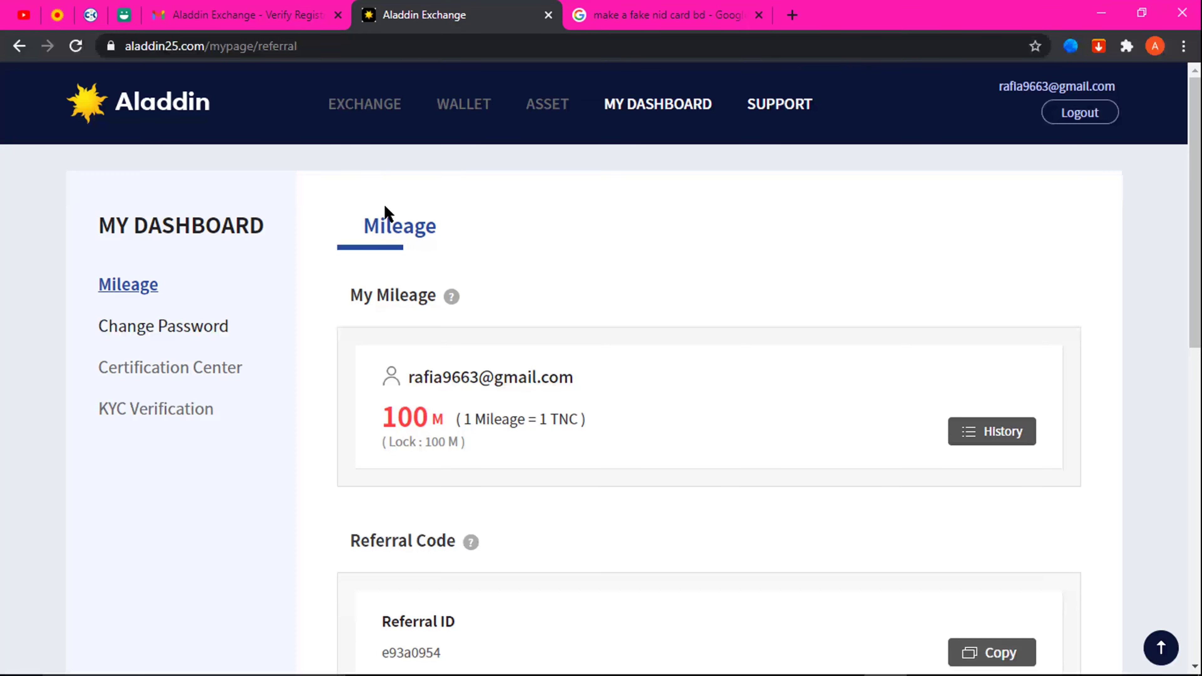
{"action": "scroll", "coordinate": [579, 335], "scroll_direction": "down", "scroll_amount": 5}
{"action": "scroll", "coordinate": [402, 293], "scroll_direction": "down", "scroll_amount": 6}
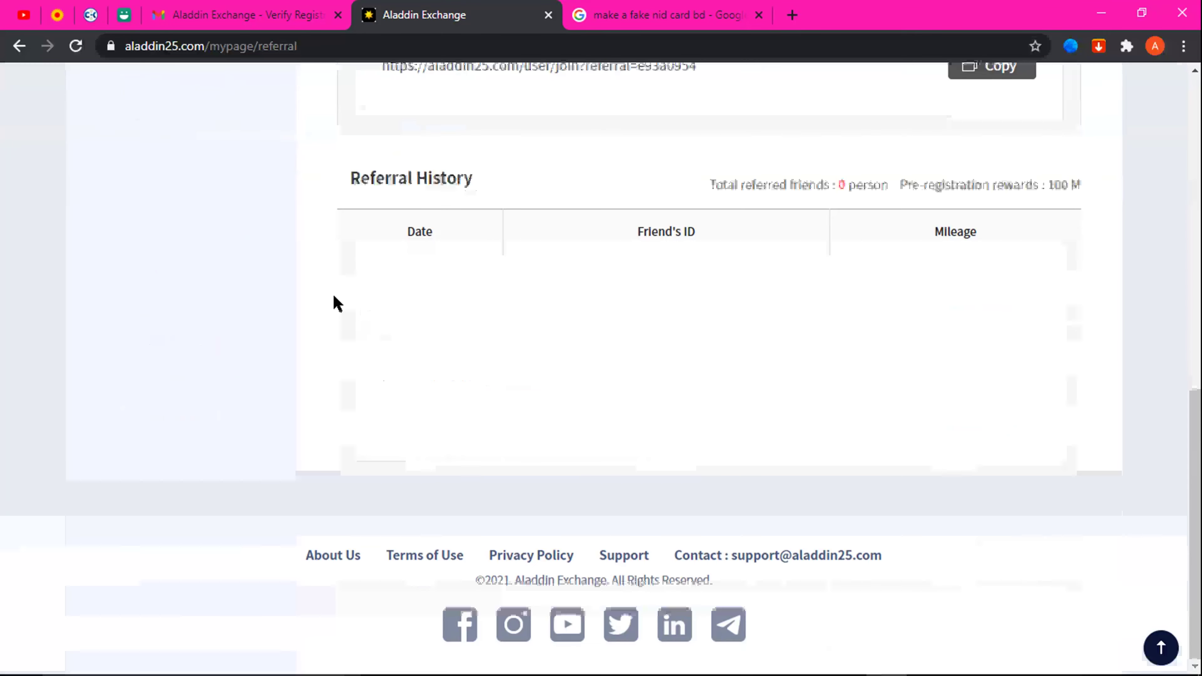
{"action": "scroll", "coordinate": [515, 258], "scroll_direction": "up", "scroll_amount": 10}
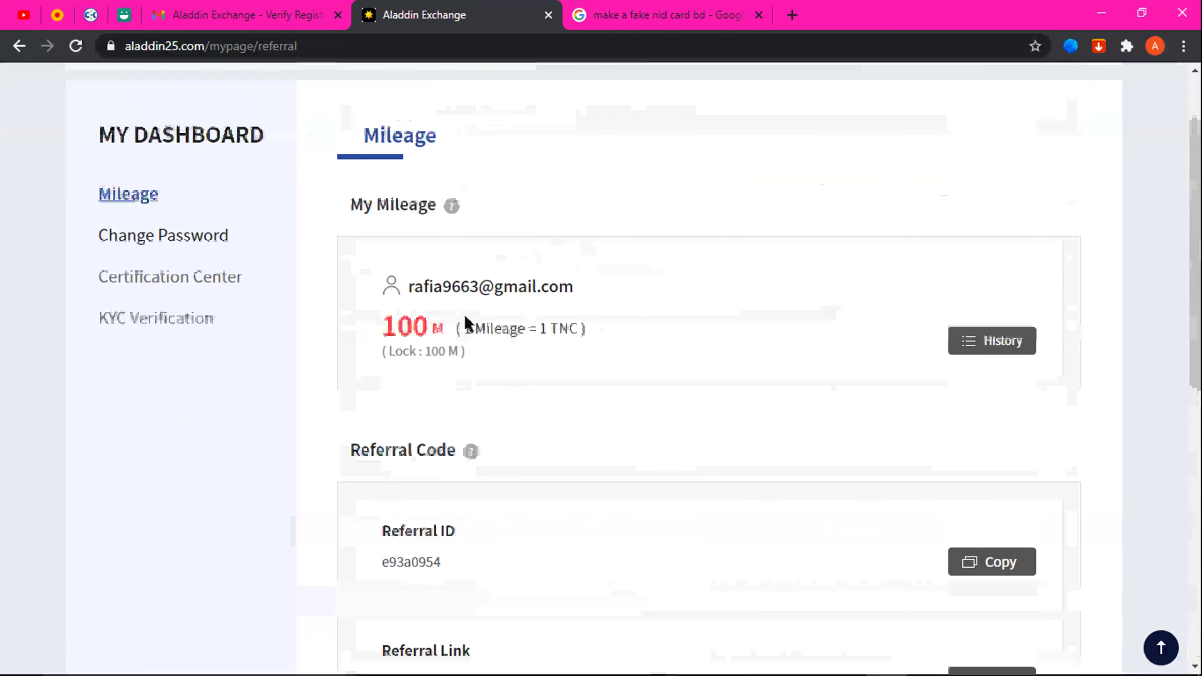
{"action": "scroll", "coordinate": [607, 288], "scroll_direction": "up", "scroll_amount": 2}
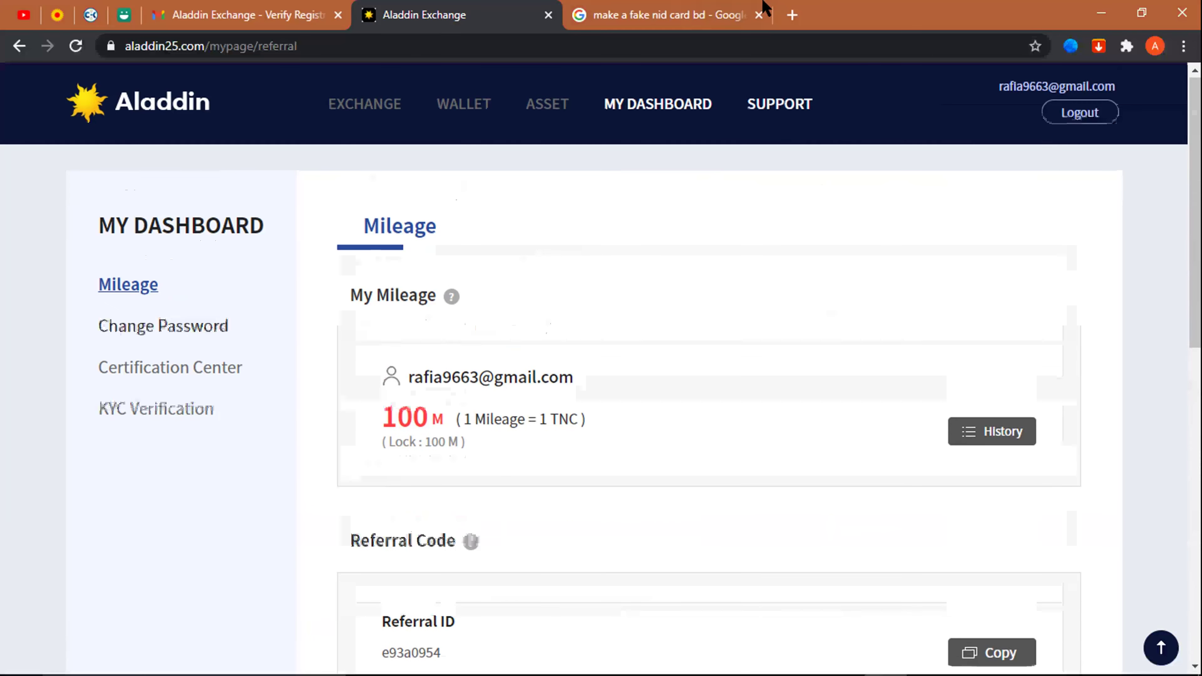
{"action": "left_click", "coordinate": [791, 15]}
Search Google for 'tnc token price bd' from the address bar suggestion
{"action": "left_click", "coordinate": [668, 47]}
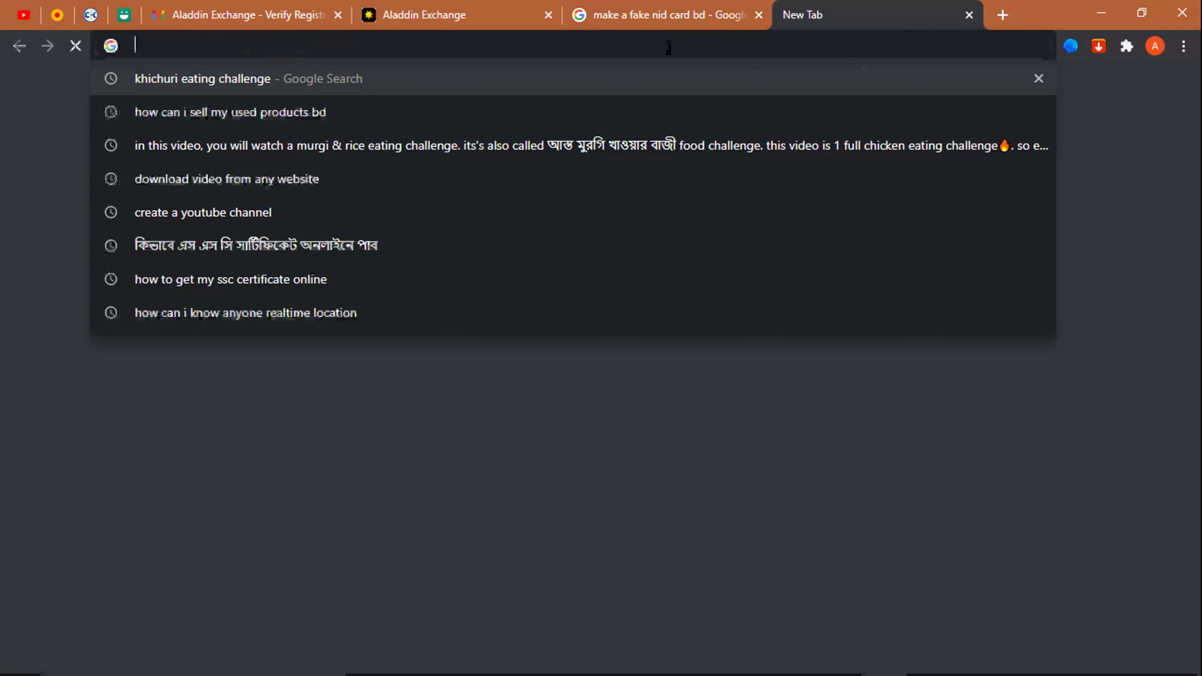
{"action": "type", "text": "tnc"}
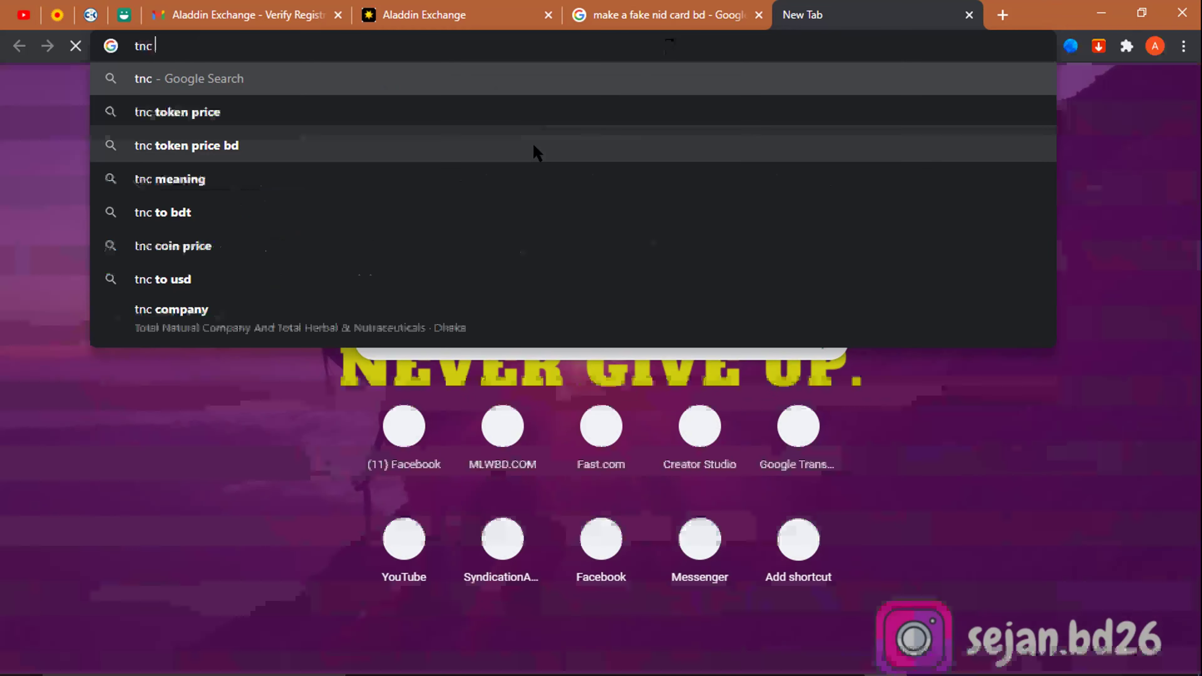
{"action": "left_click", "coordinate": [535, 147]}
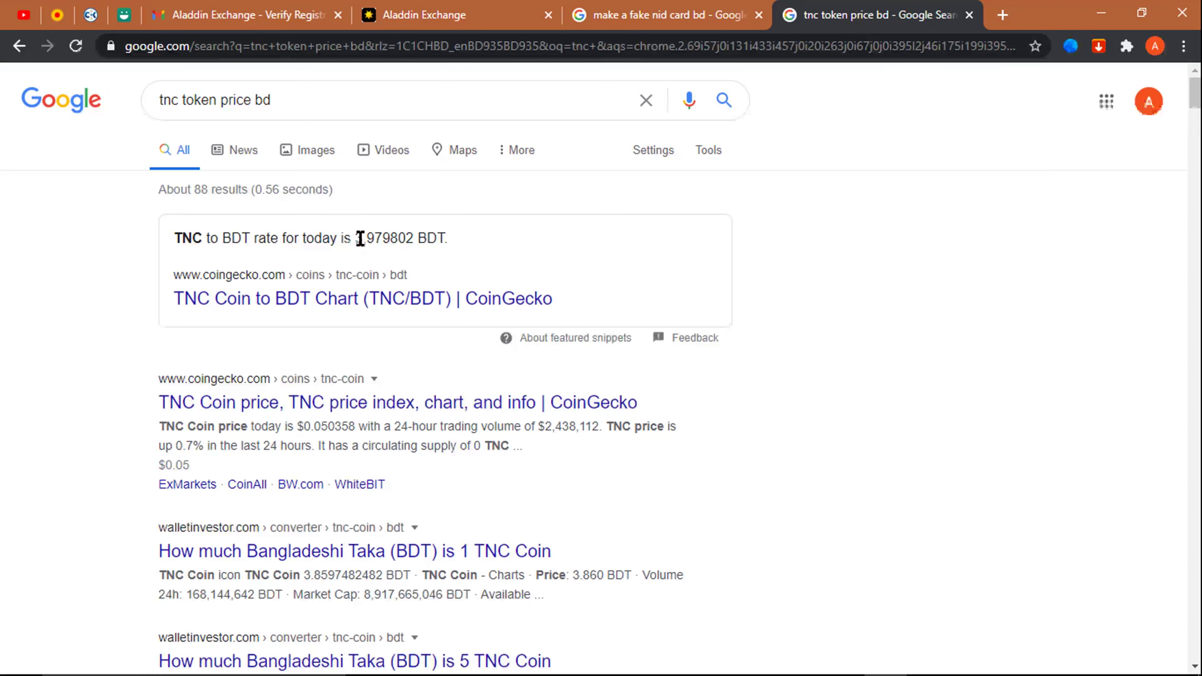
Highlight the TNC to BDT rate of 3.979802 in the search results
{"action": "double_click", "coordinate": [411, 239]}
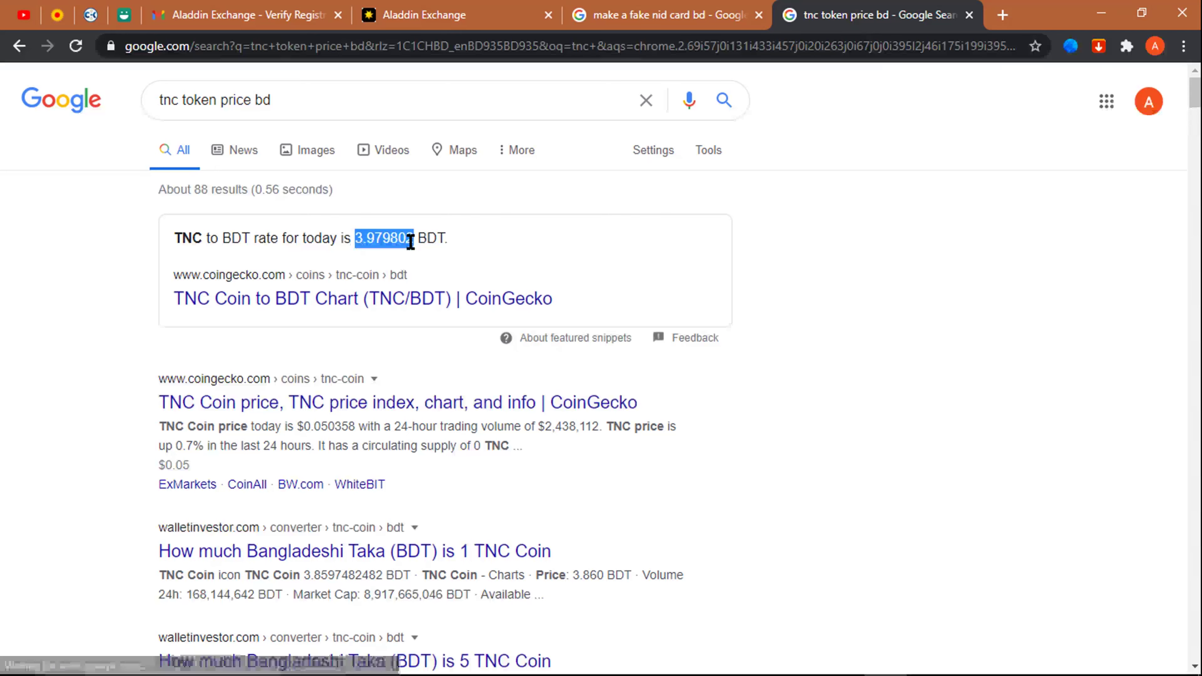
{"action": "left_click", "coordinate": [403, 239], "text": "shift"}
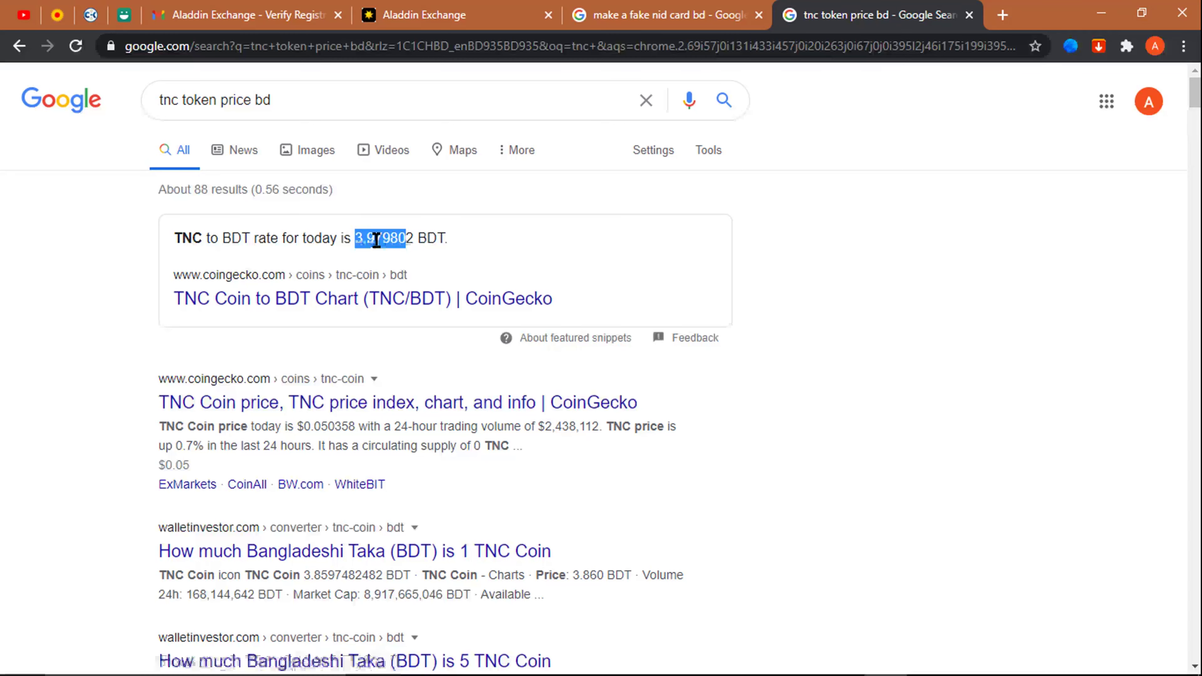
{"action": "left_click", "coordinate": [377, 239]}
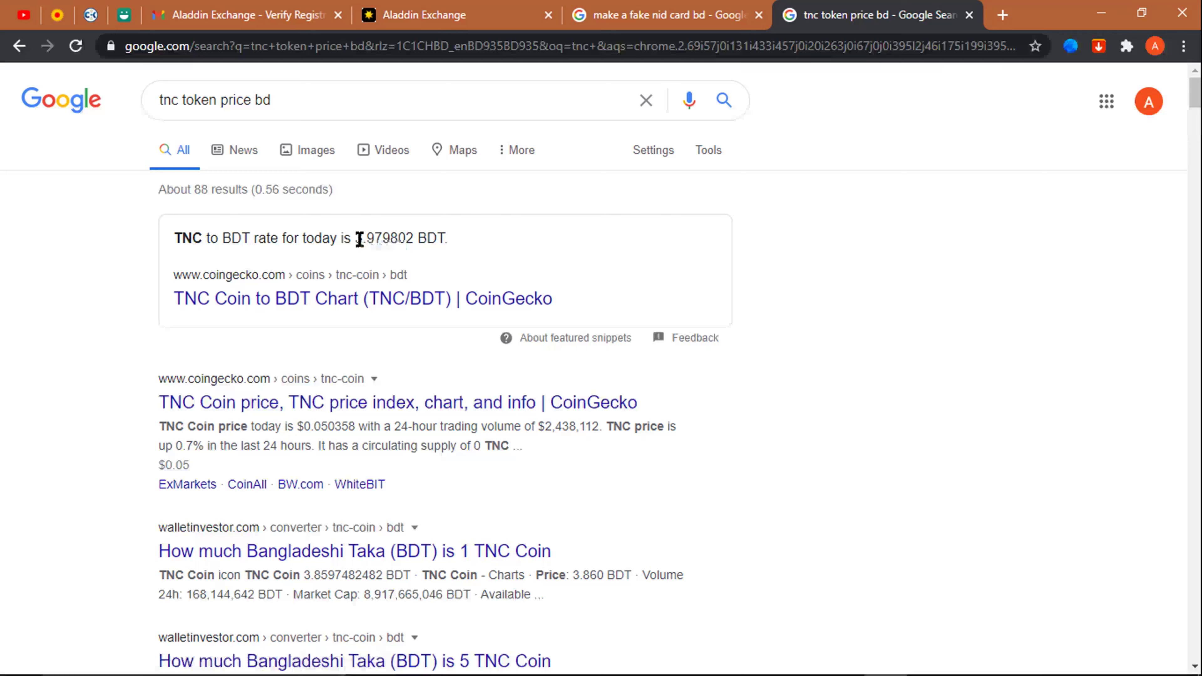
{"action": "left_click_drag", "start_coordinate": [358, 238], "coordinate": [406, 238]}
Return to the Aladdin Exchange Mileage page and highlight the 'Lock : 100 M' line
{"action": "left_click", "coordinate": [378, 15]}
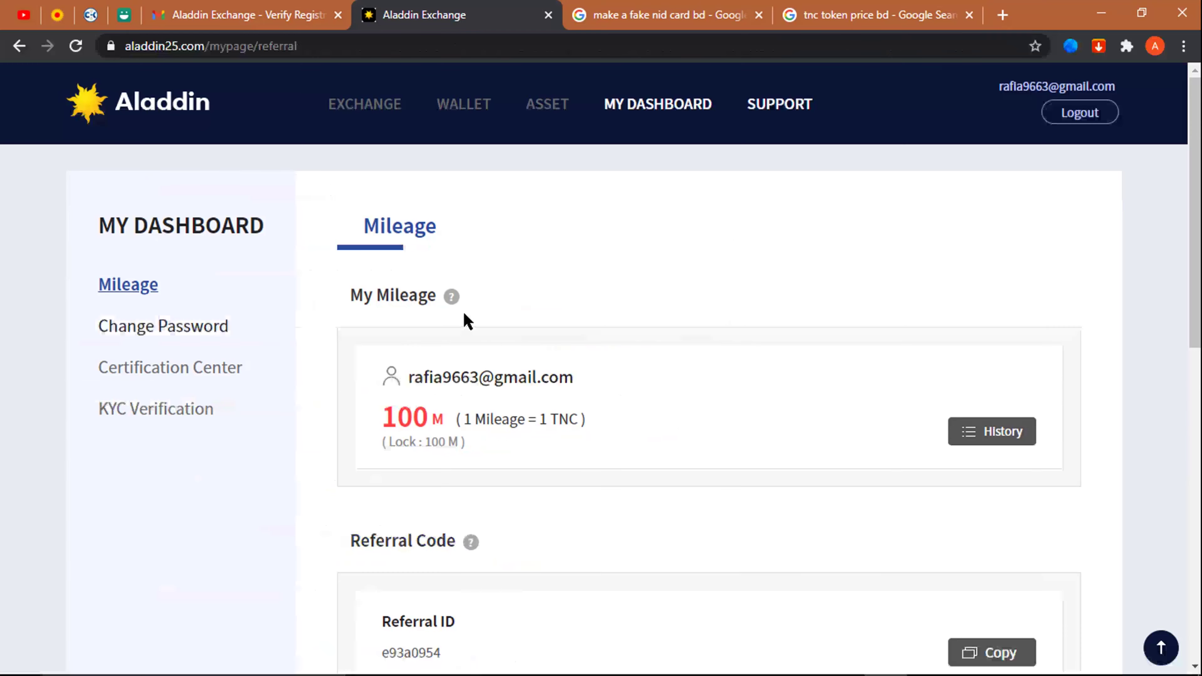
{"action": "scroll", "coordinate": [589, 308], "scroll_direction": "down", "scroll_amount": 5}
{"action": "scroll", "coordinate": [615, 303], "scroll_direction": "up", "scroll_amount": 4}
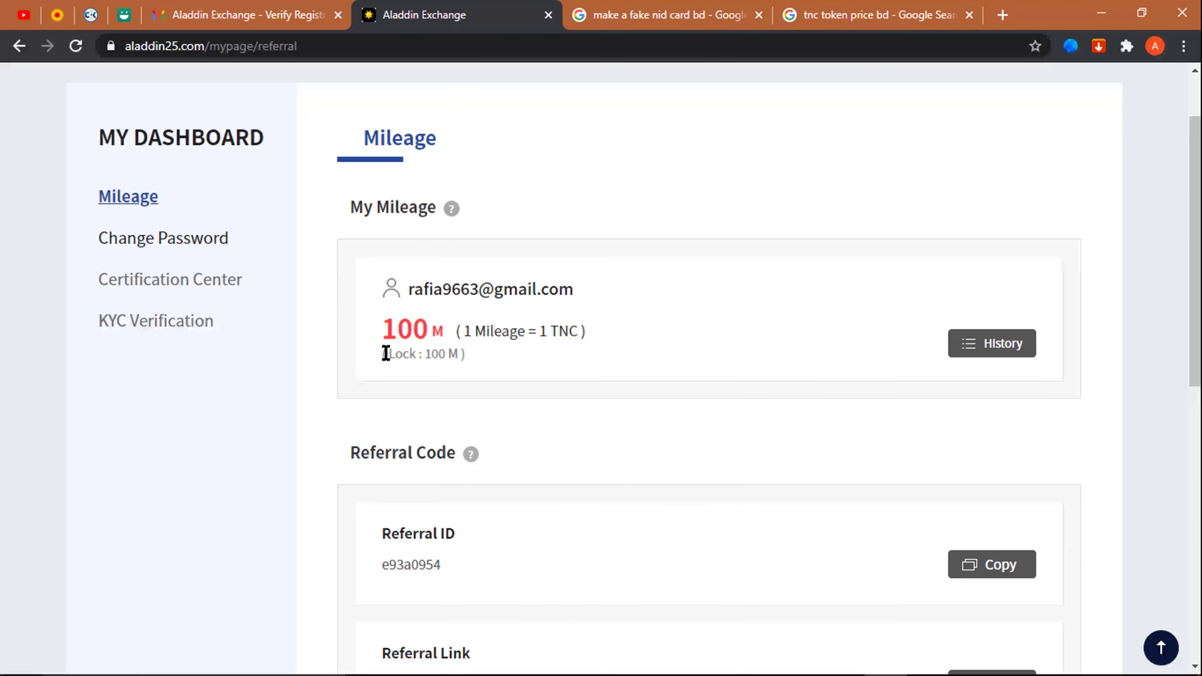
{"action": "left_click_drag", "start_coordinate": [384, 354], "coordinate": [454, 355]}
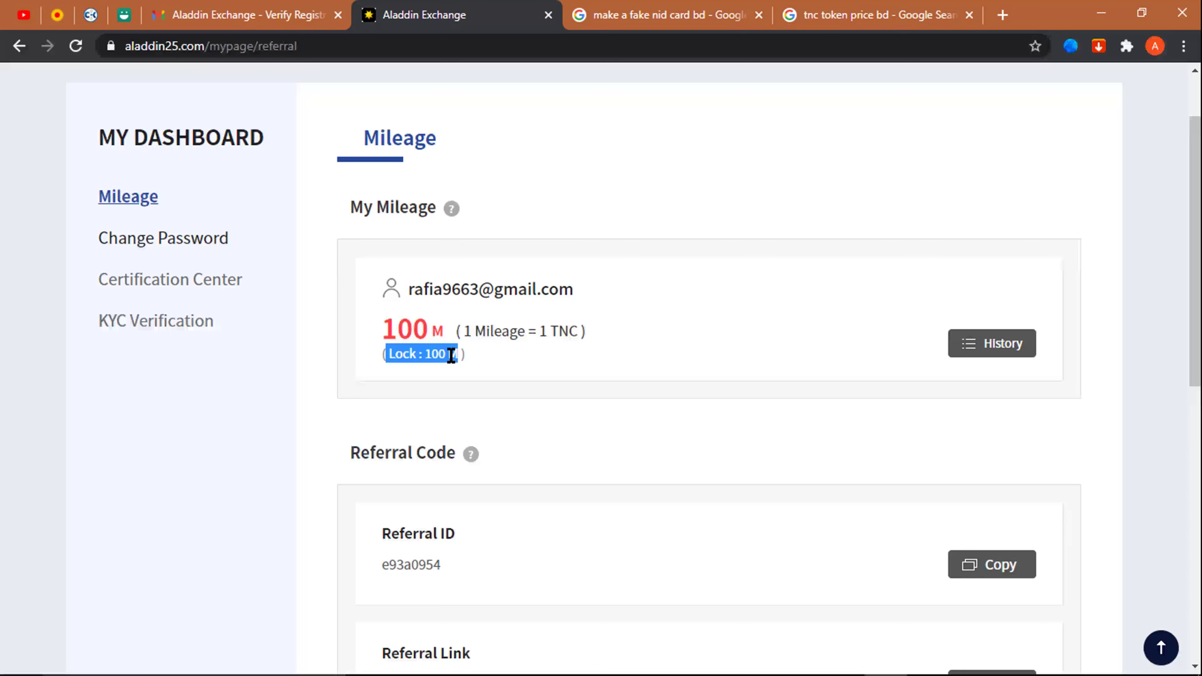
{"action": "left_click", "coordinate": [450, 354]}
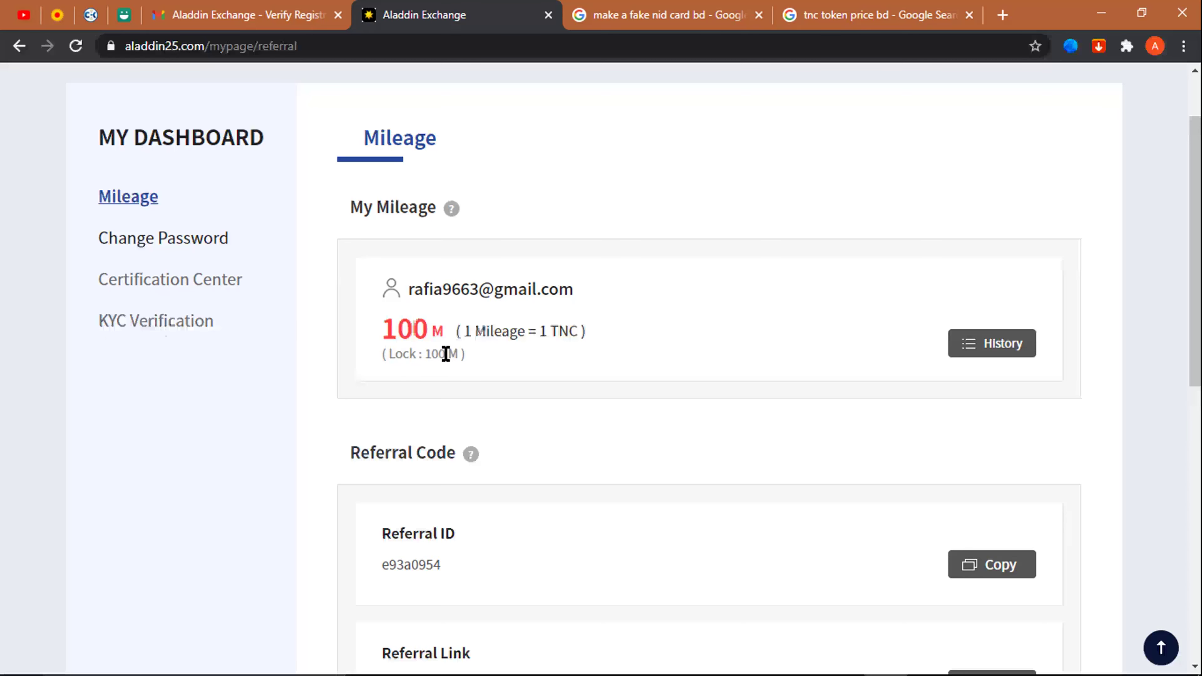
{"action": "left_click_drag", "start_coordinate": [384, 354], "coordinate": [466, 355]}
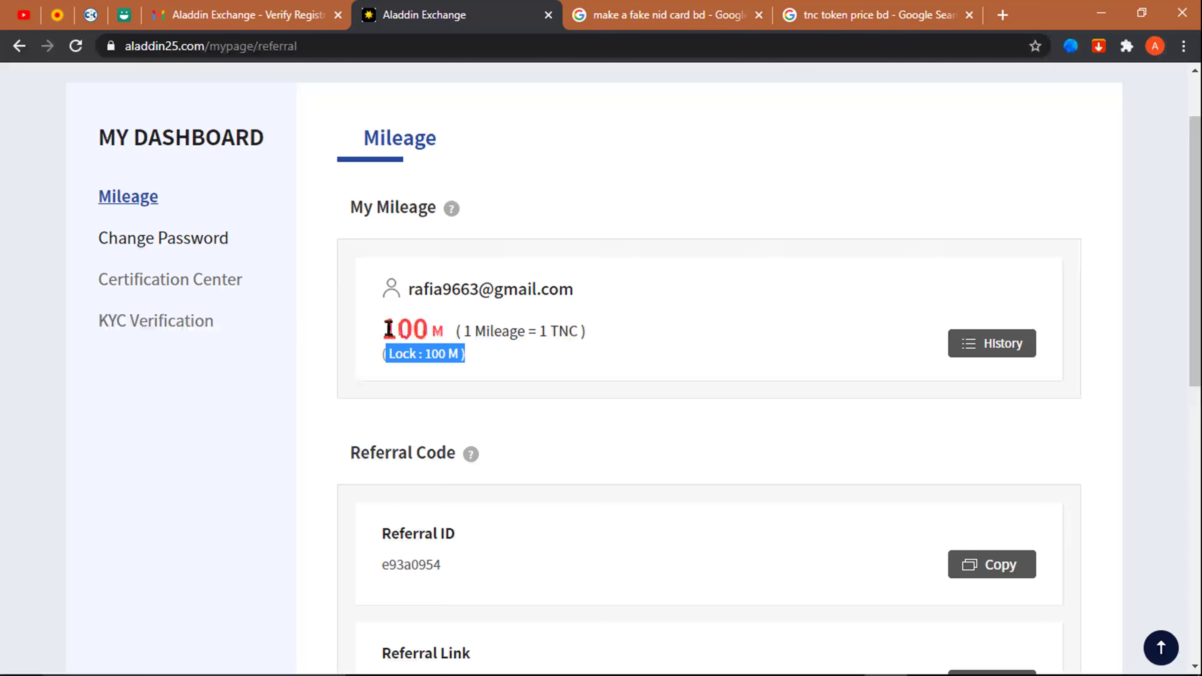
Highlight the 100 M mileage balance and Lock line, then view Referral History and return to the top
{"action": "left_click_drag", "start_coordinate": [388, 328], "coordinate": [553, 325]}
{"action": "left_click", "coordinate": [521, 391]}
{"action": "left_click_drag", "start_coordinate": [389, 353], "coordinate": [475, 352]}
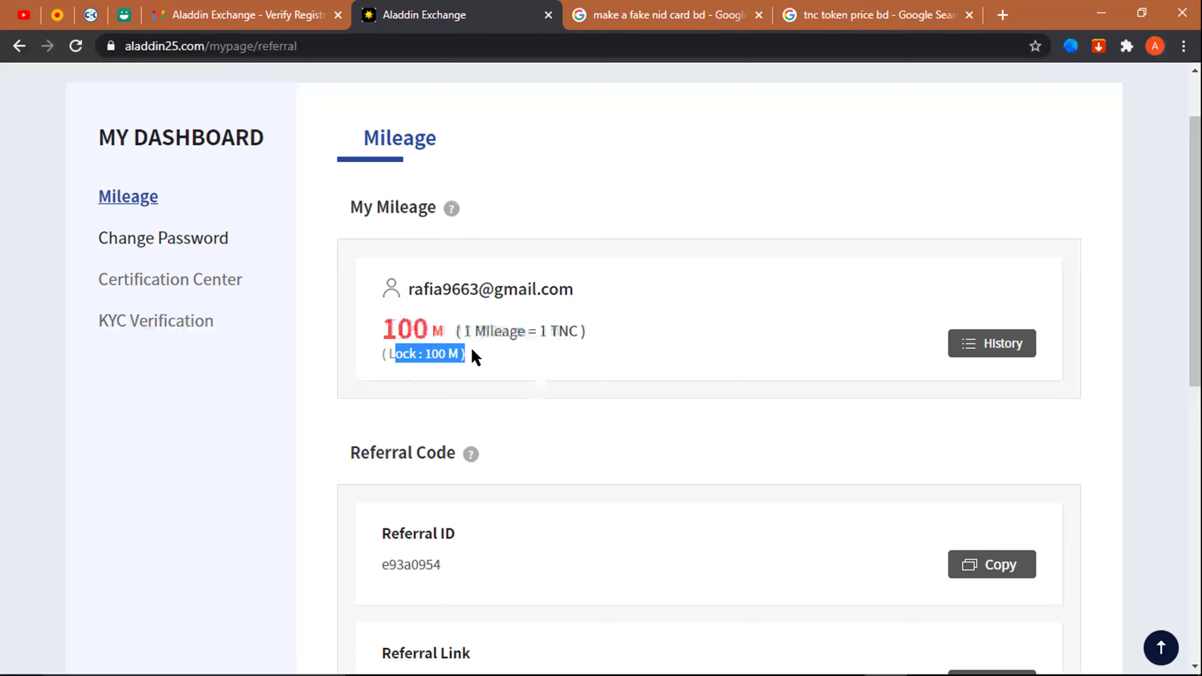
{"action": "left_click", "coordinate": [482, 367]}
{"action": "scroll", "coordinate": [483, 368], "scroll_direction": "down", "scroll_amount": 9}
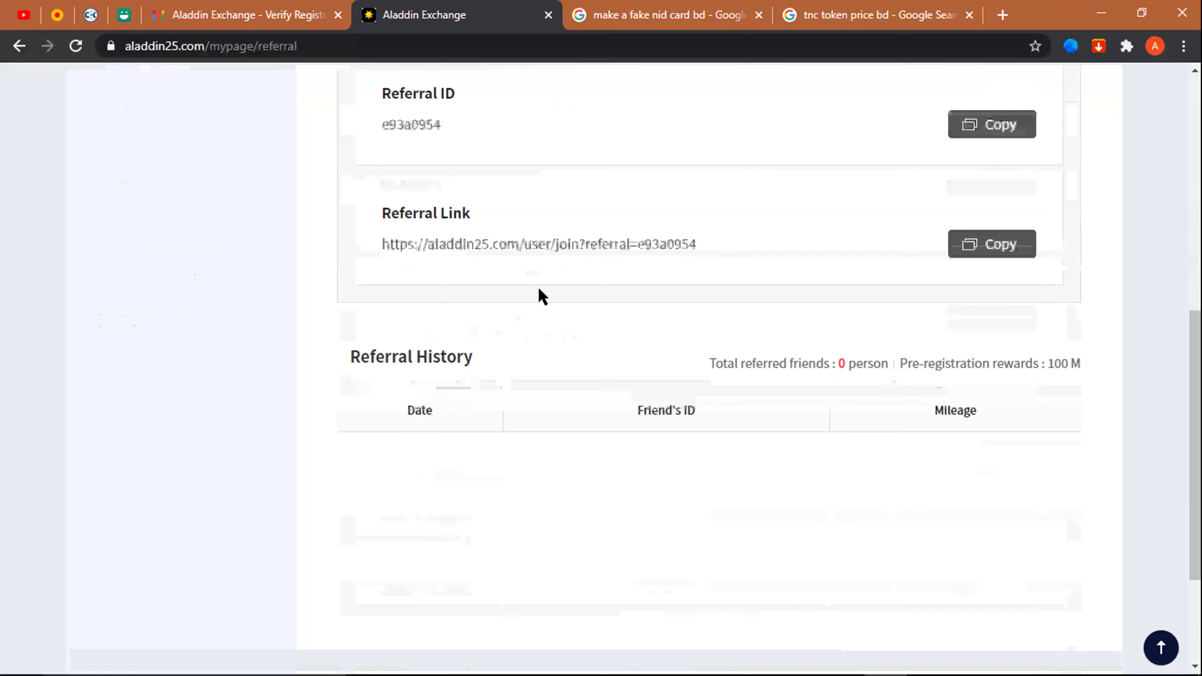
{"action": "scroll", "coordinate": [571, 180], "scroll_direction": "up", "scroll_amount": 10}
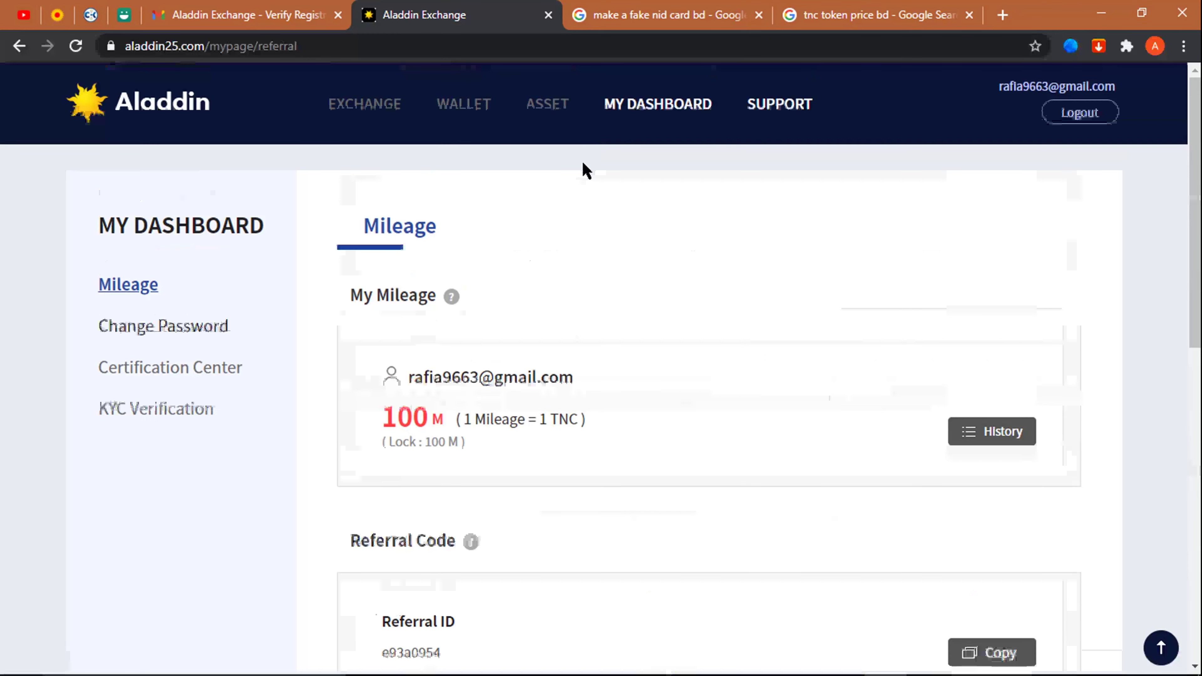